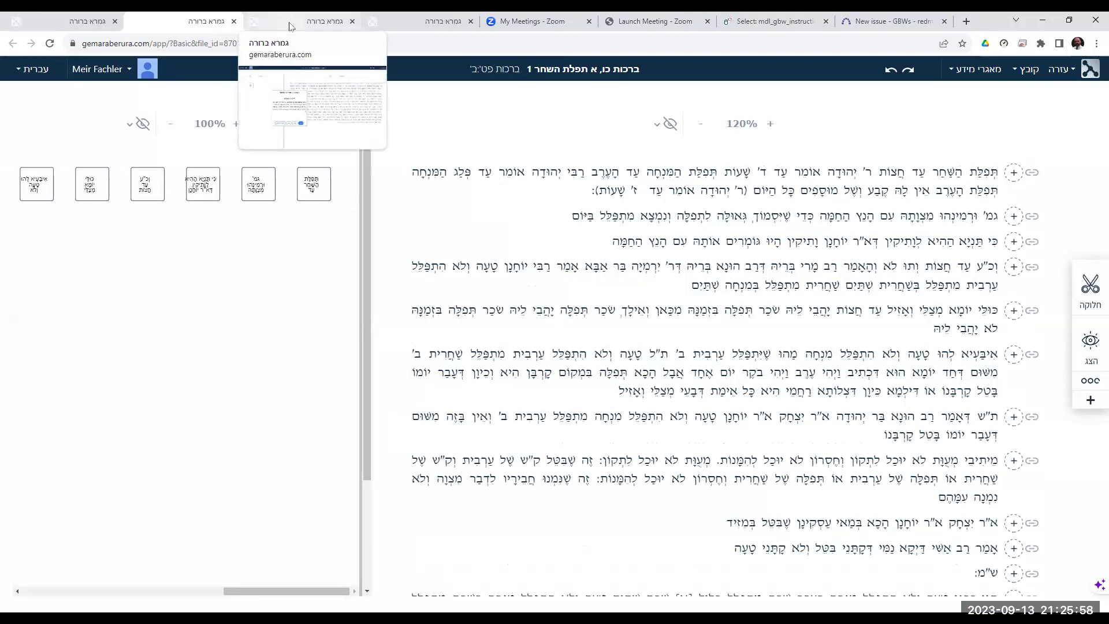
- From the Gemaraton editor, open the stage 1 Gemaraton file "ברכות כו, א תפלת השחר 0" for editing
left_click(290, 26)
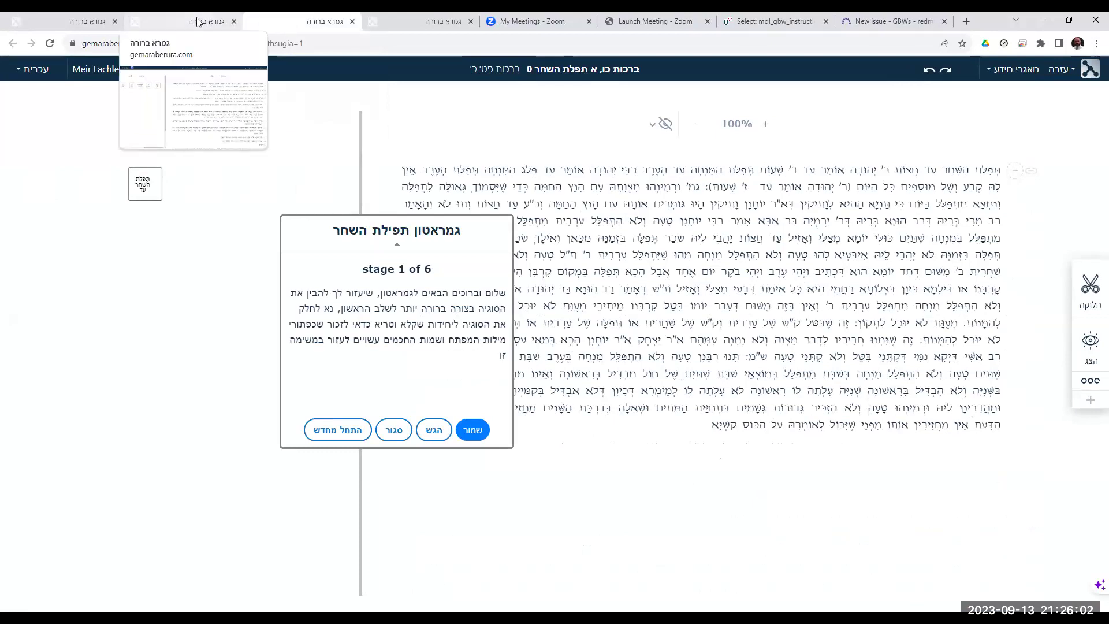
left_click(88, 22)
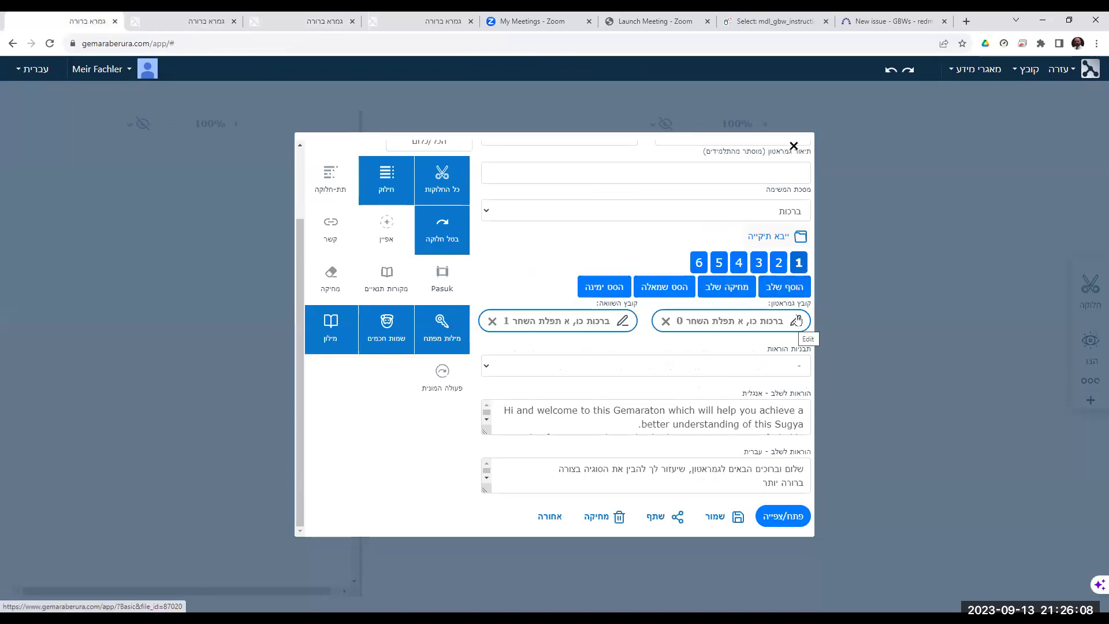
mouse_move(193, 26)
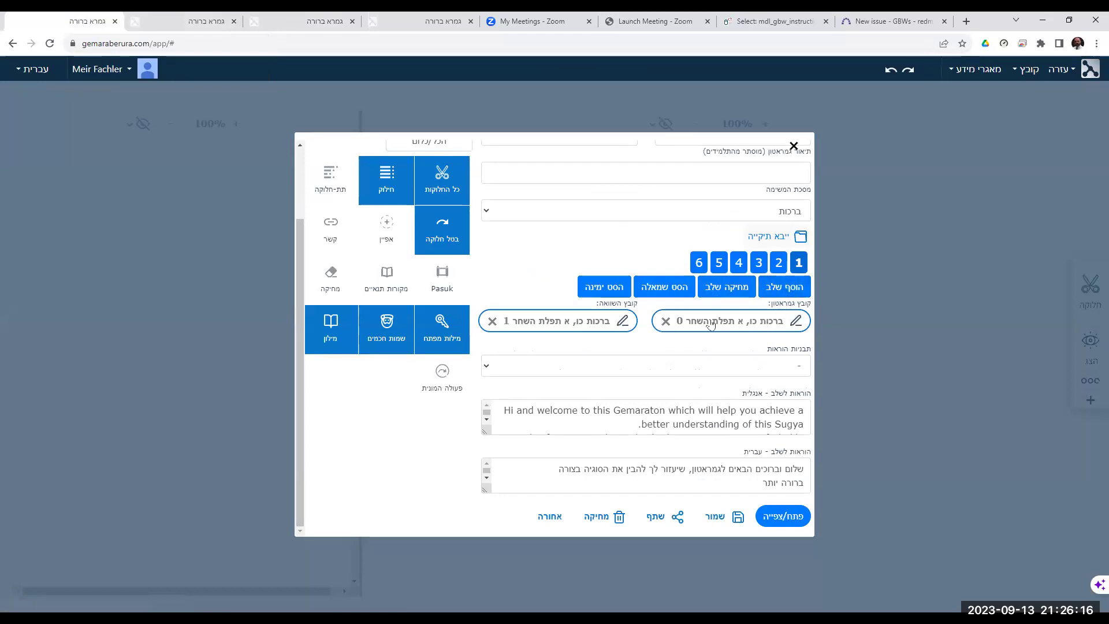
left_click(795, 322)
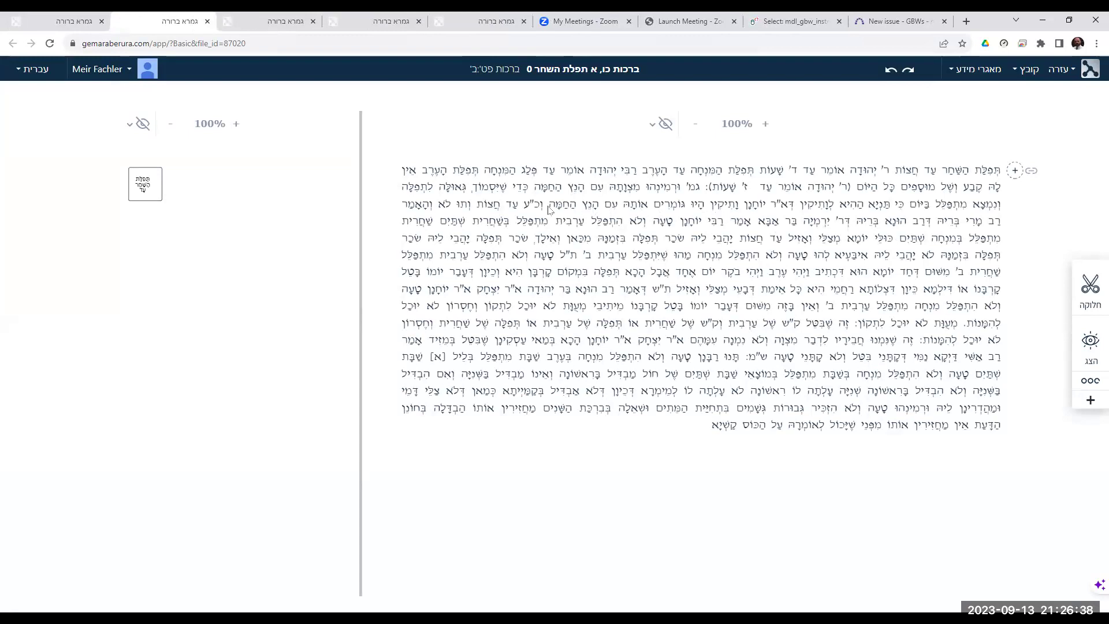
- Divide the Gemara text into separate units starting at וכ"ע עד חצות, כולי יומא, ש"מ and תנו רבנן
left_click(1091, 289)
left_click(1091, 306)
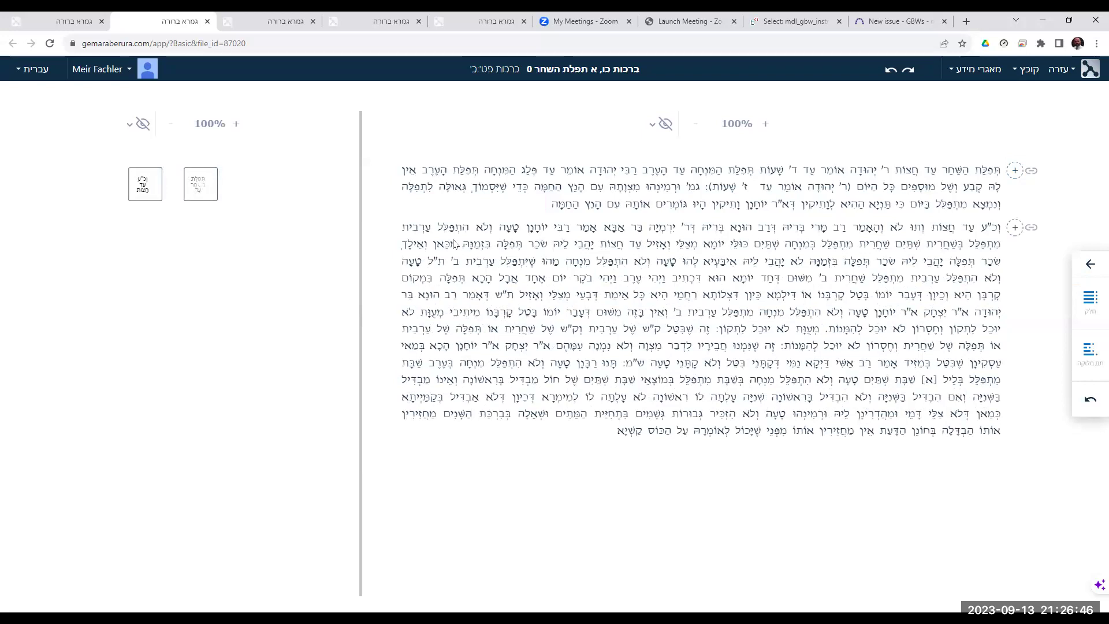
left_click(754, 248)
left_click(1095, 308)
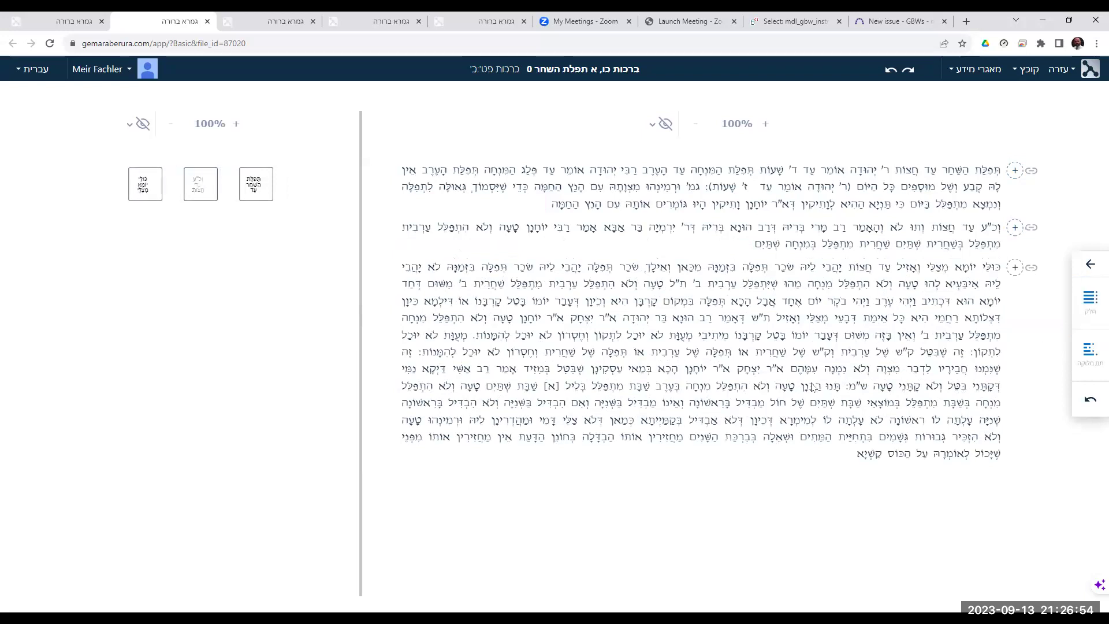
left_click(871, 386)
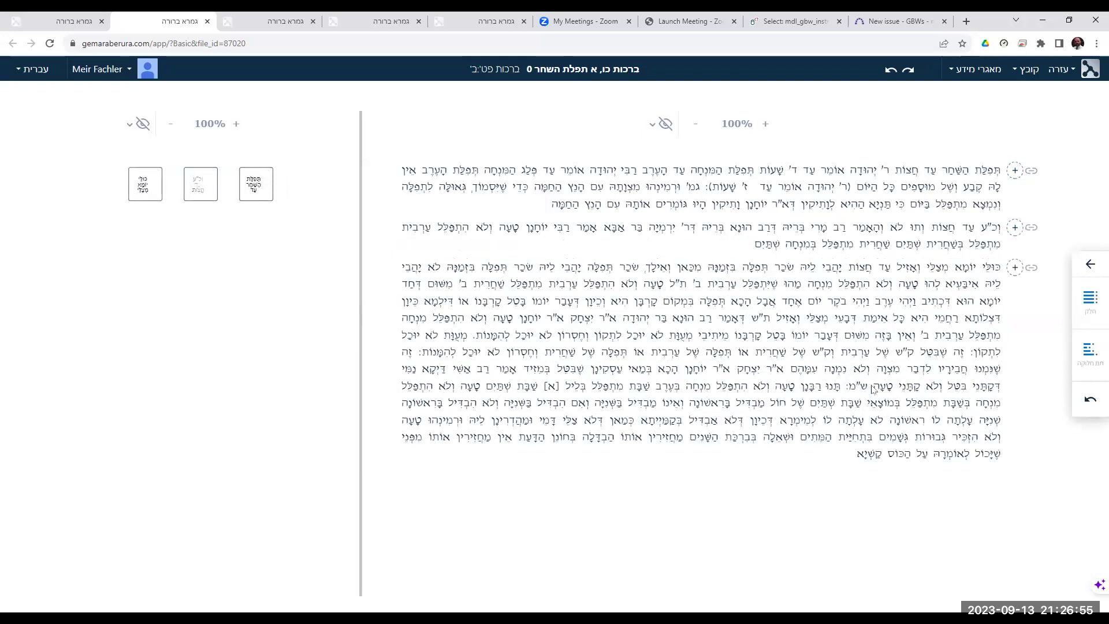
left_click(1089, 307)
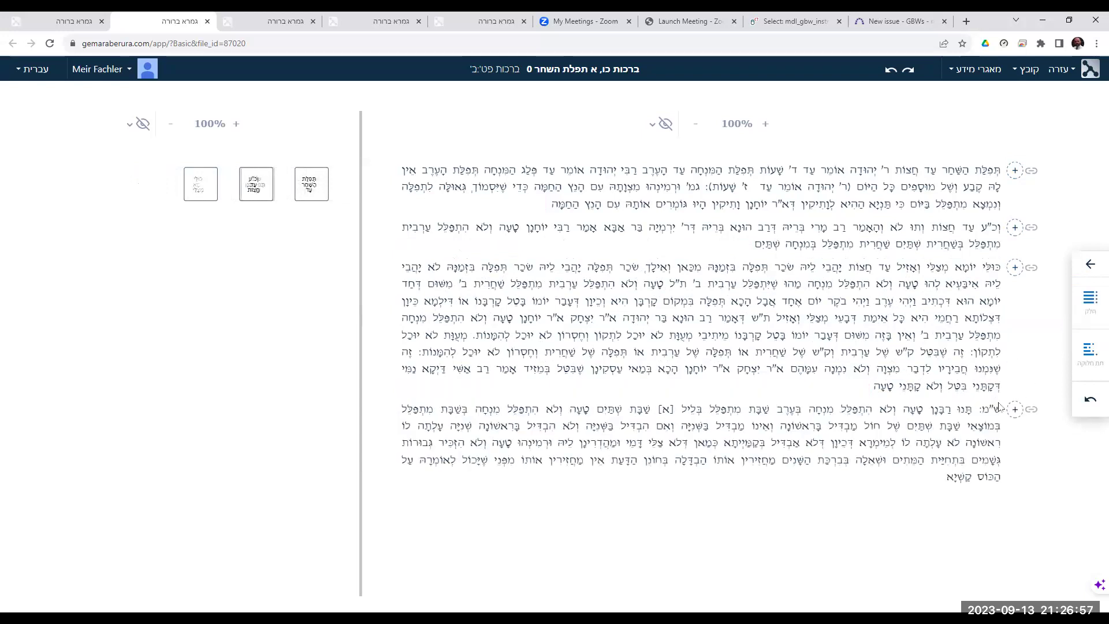
left_click(1088, 309)
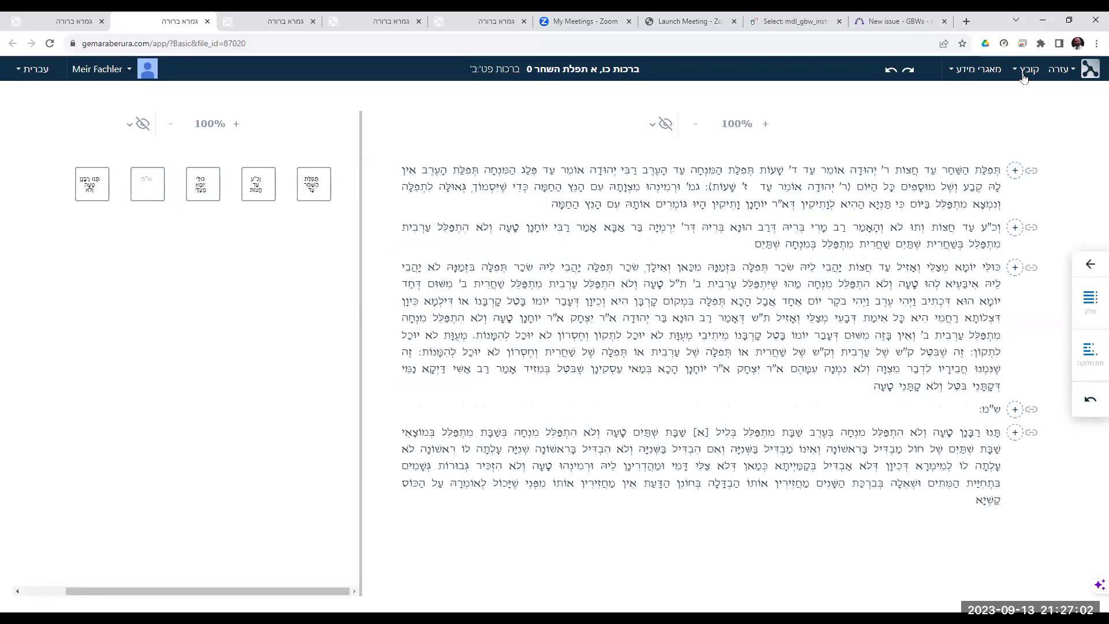
- Return to the Gemaraton editor and review stage 1's English instructions and the instruction template choices
left_click(1022, 74)
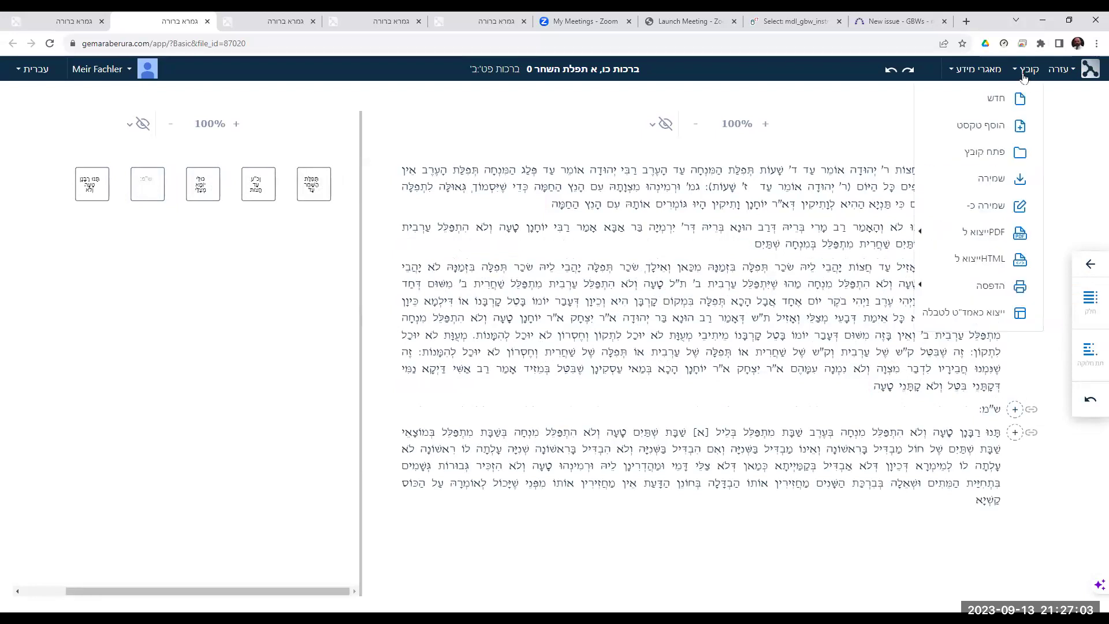
left_click(563, 126)
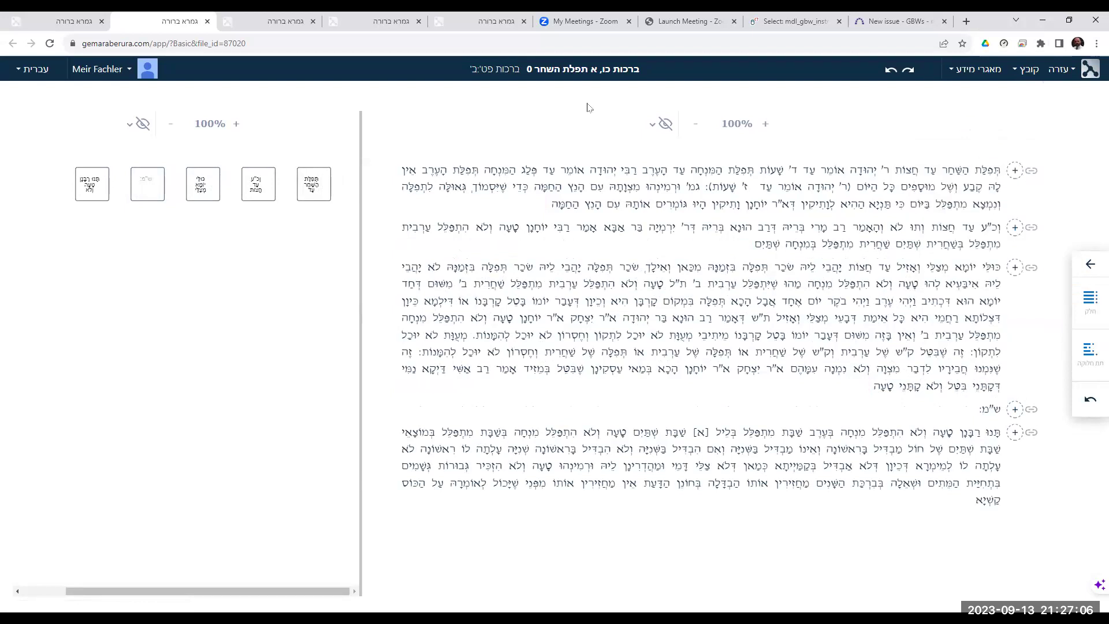
left_click(77, 22)
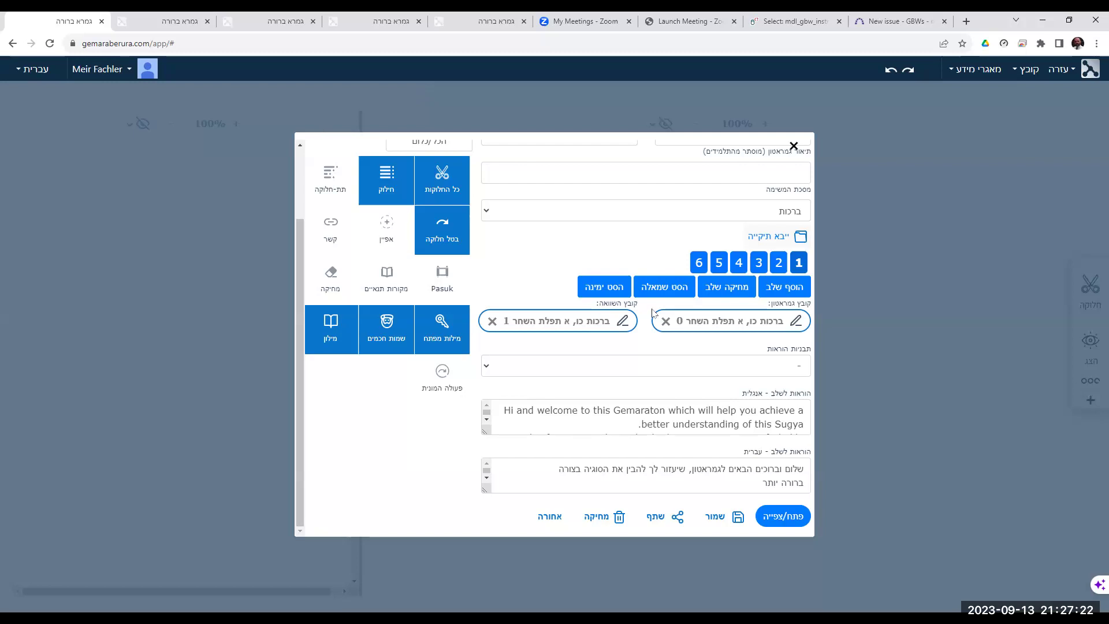
scroll(656, 416, "down", 2)
scroll(677, 461, "down", 1)
scroll(677, 461, "up", 1)
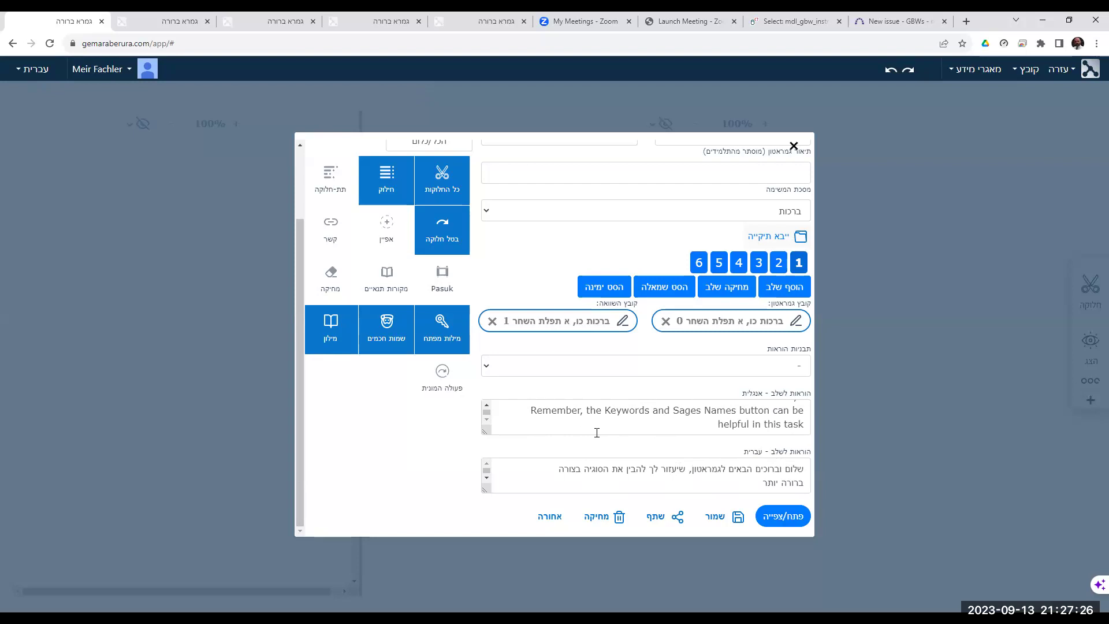
left_click(617, 376)
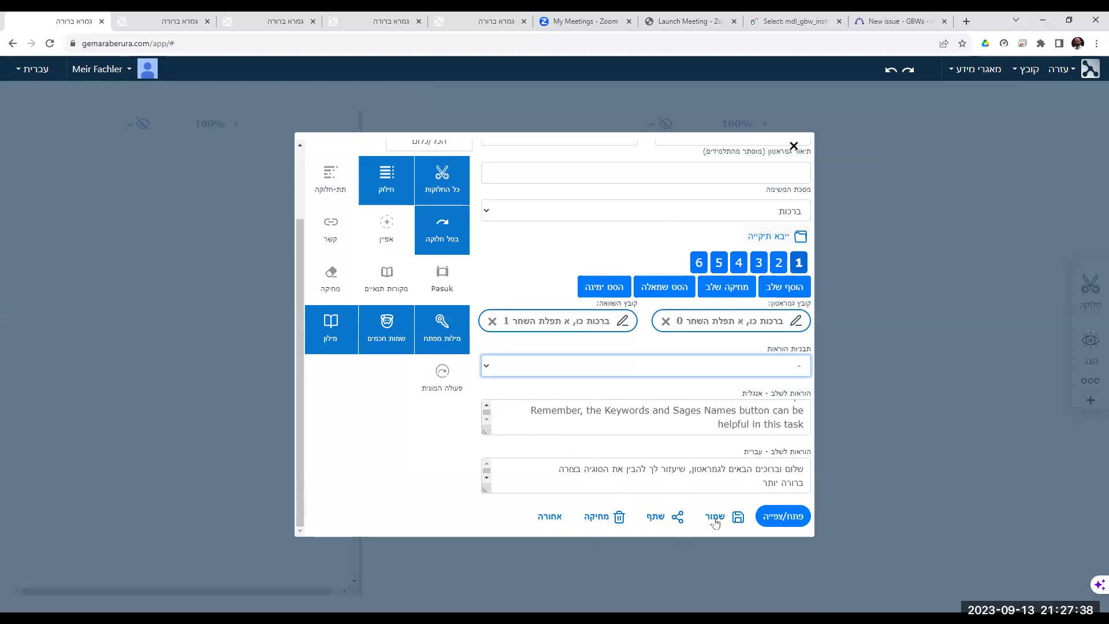
- Examine the sharing options for the תפילת השחר Gemaraton and browse the courses and students available, without sharing it
left_click(657, 523)
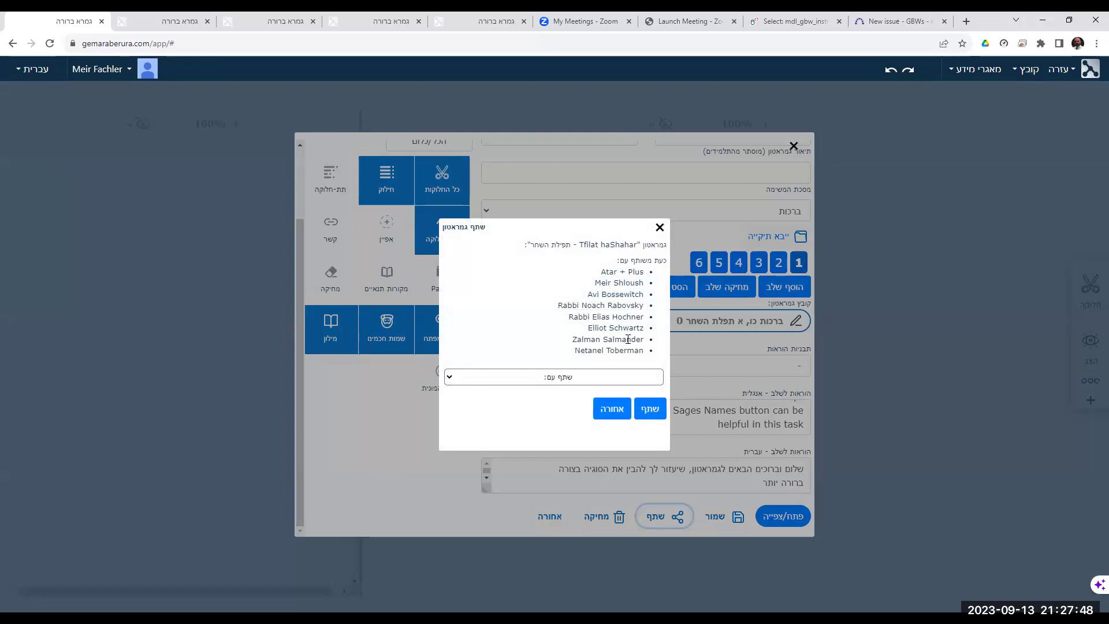
left_click(568, 382)
scroll(525, 444, "down", 5)
scroll(525, 444, "down", 2)
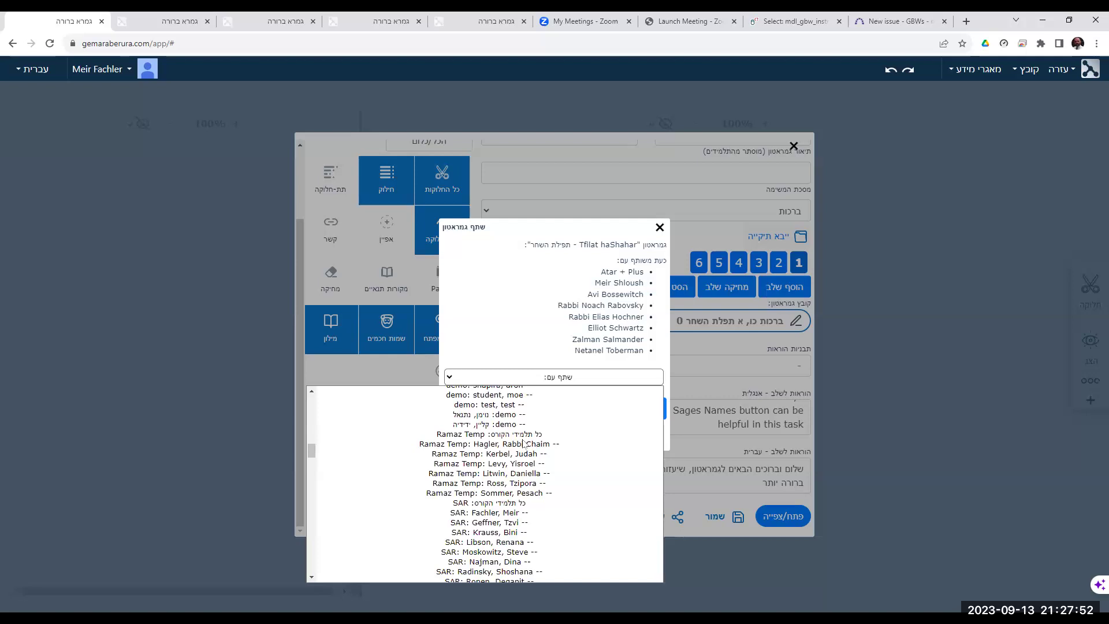
scroll(525, 444, "down", 4)
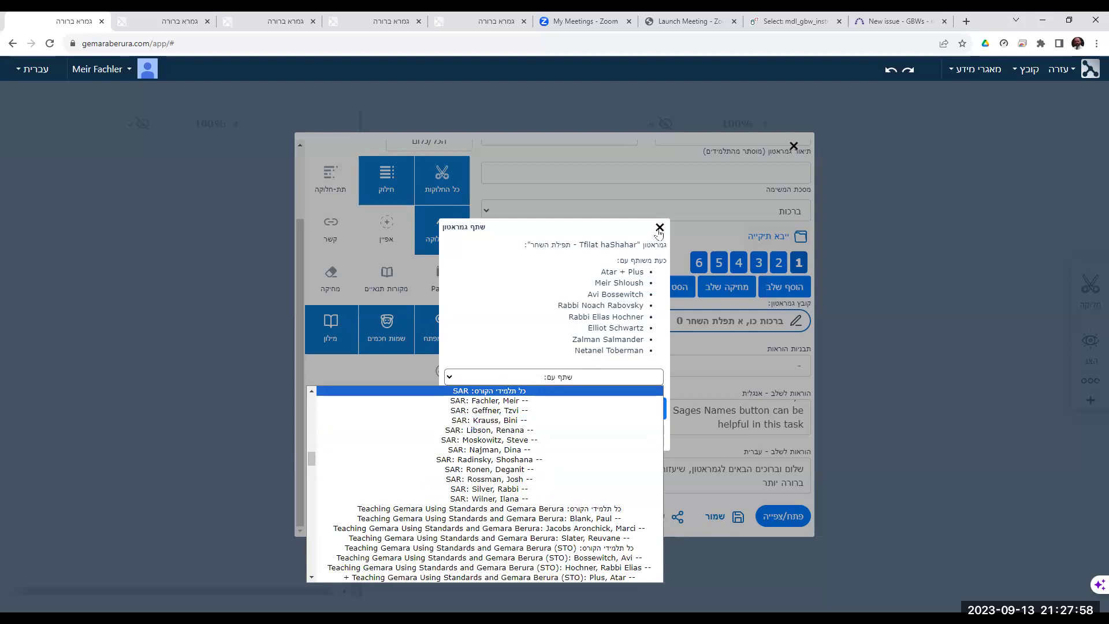
left_click(660, 229)
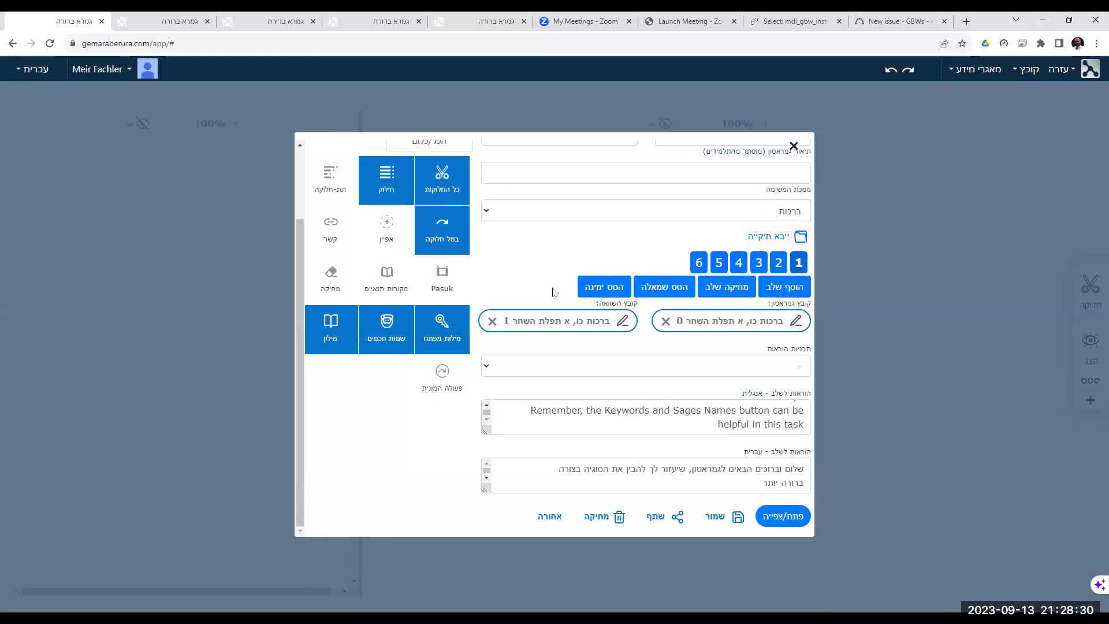
- Close the open Gemaraton and bring up the editor's window for creating or editing existing assignments
scroll(537, 272, "up", 2)
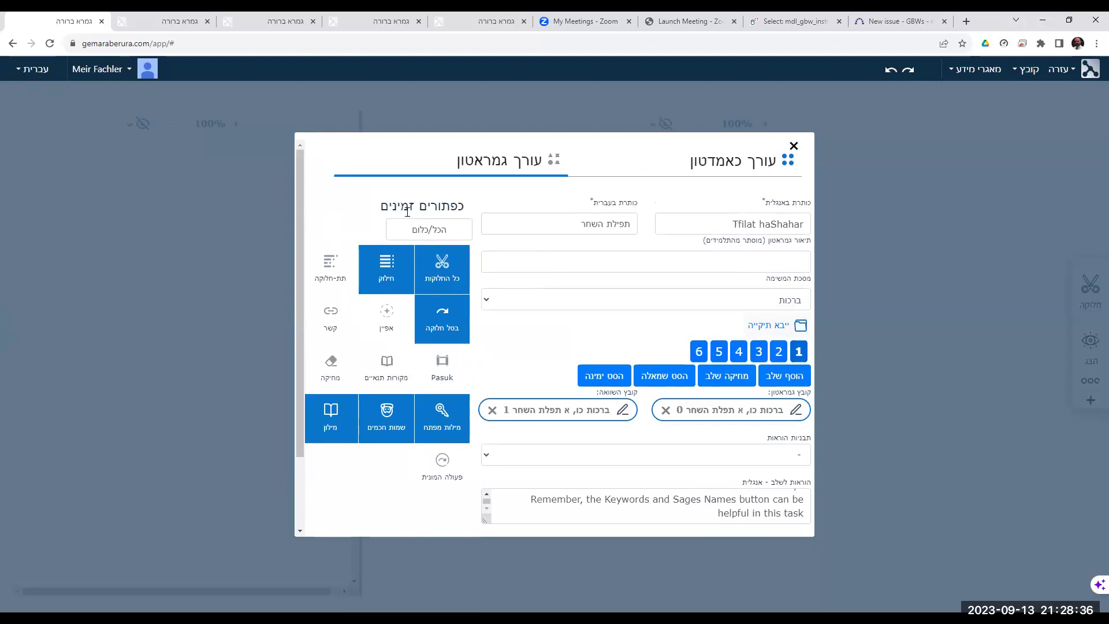
left_click(794, 146)
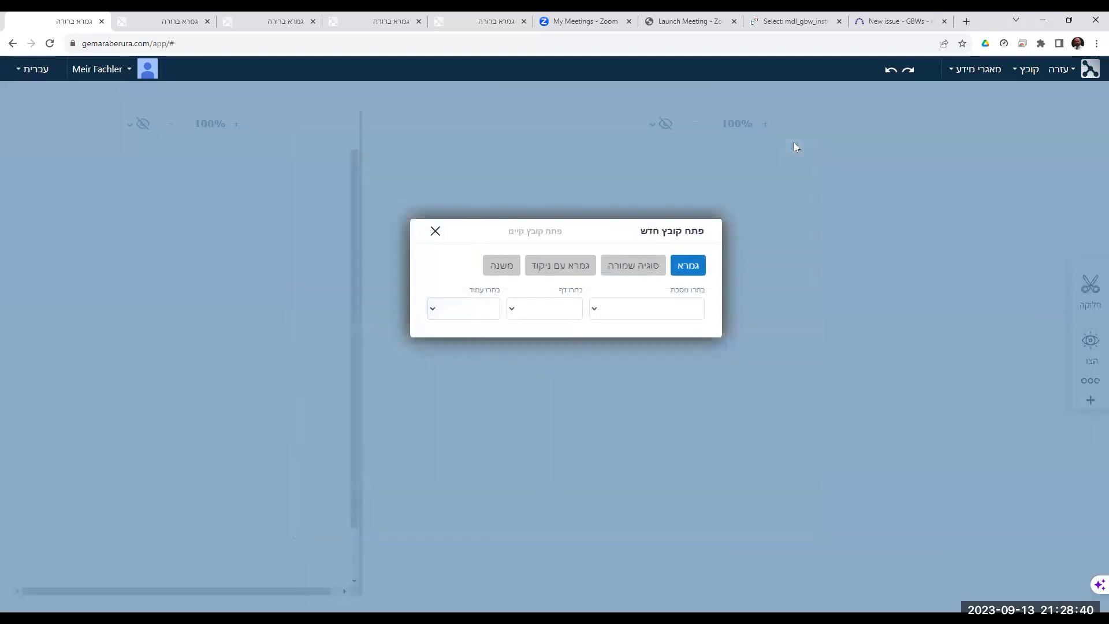
left_click(124, 73)
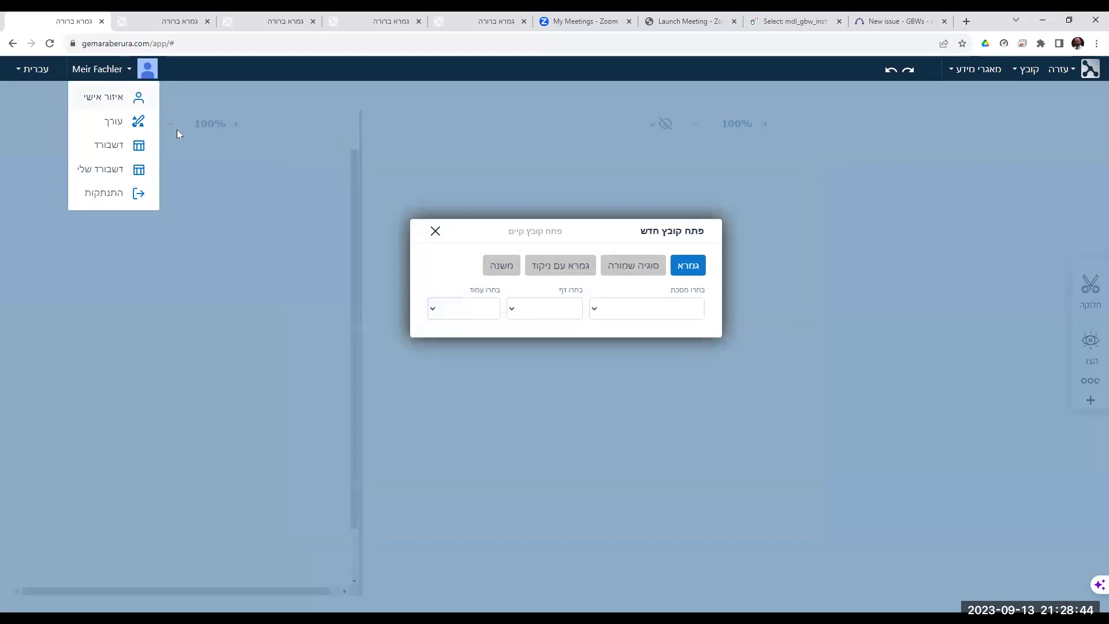
left_click(111, 146)
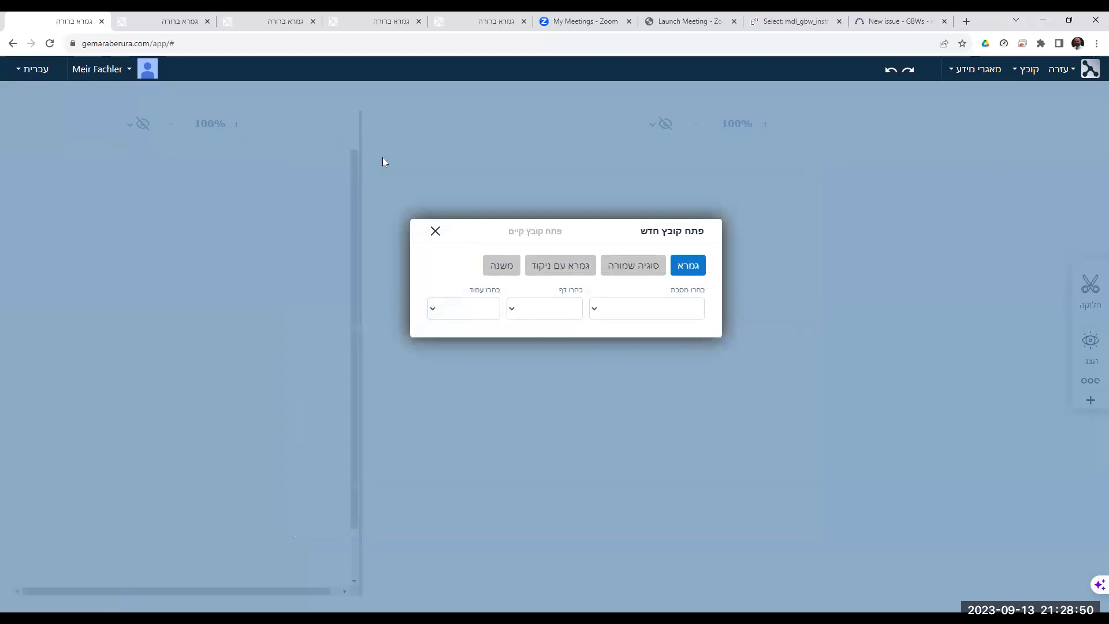
left_click(123, 74)
left_click(123, 98)
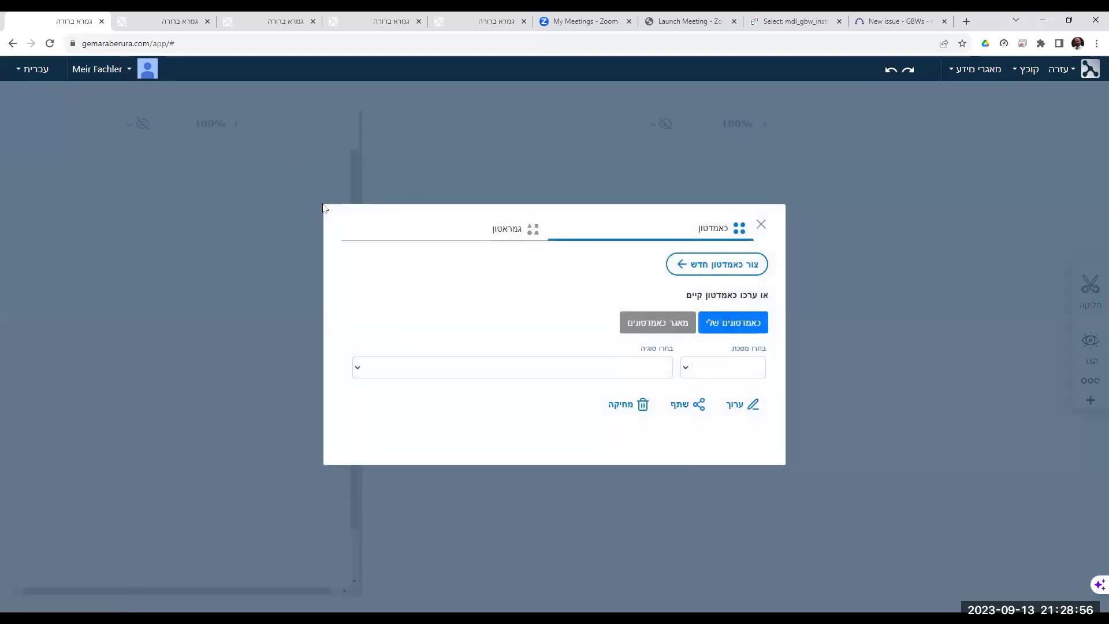
- Browse the shared כאמדטון repository for the tractate ברכות
left_click(660, 324)
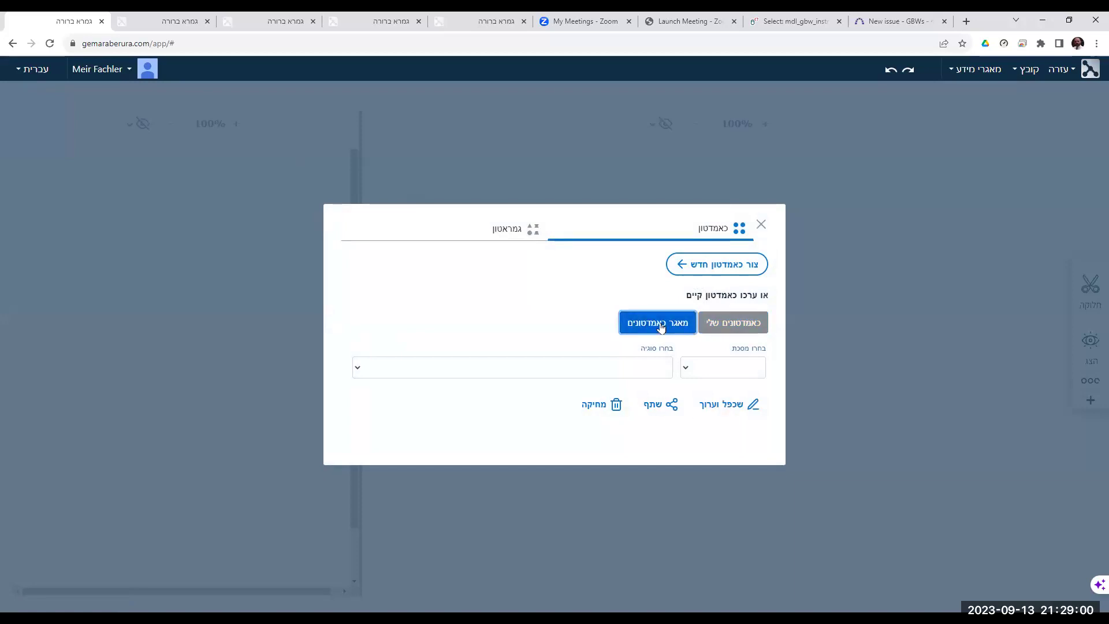
left_click(715, 374)
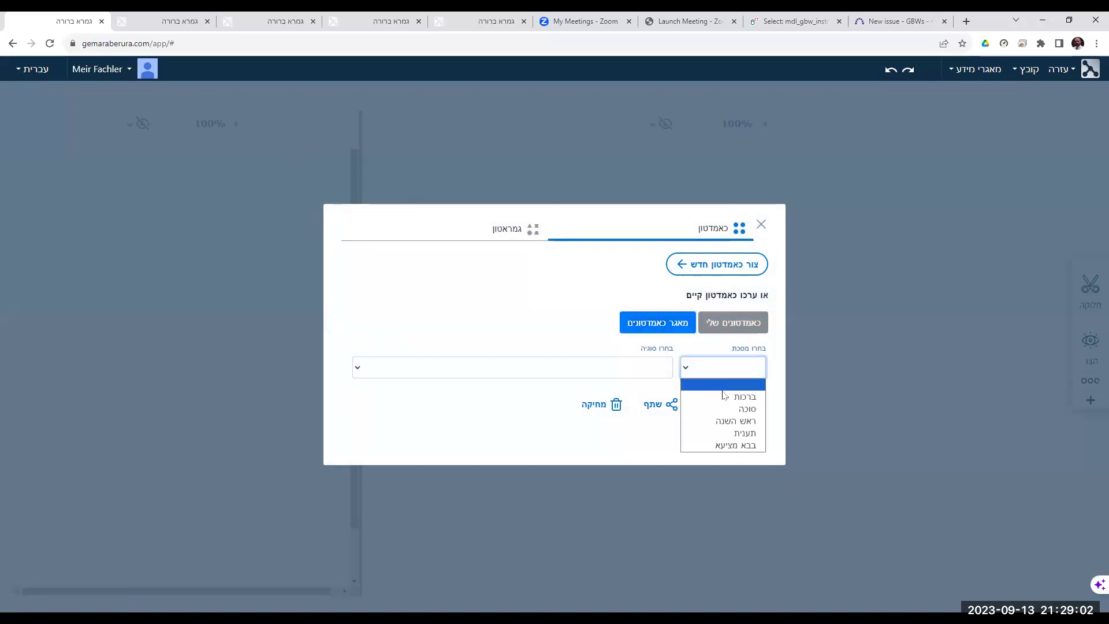
left_click(641, 370)
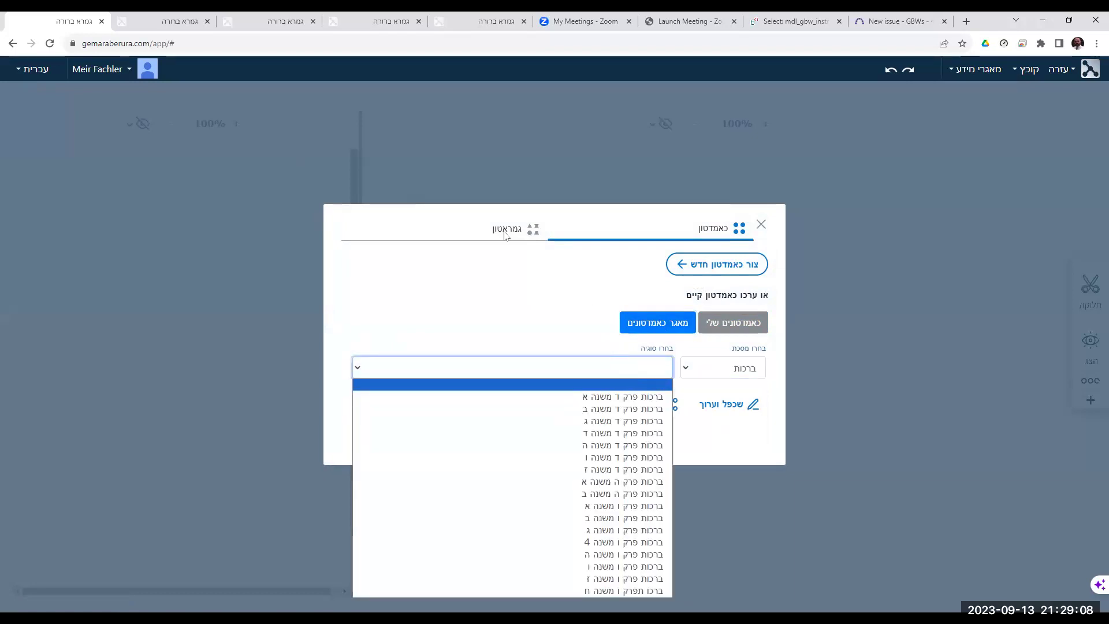
- Duplicate the repository Gemaraton תפילות אבות תיקנום from tractate ברכות and open the copy for editing
left_click(469, 231)
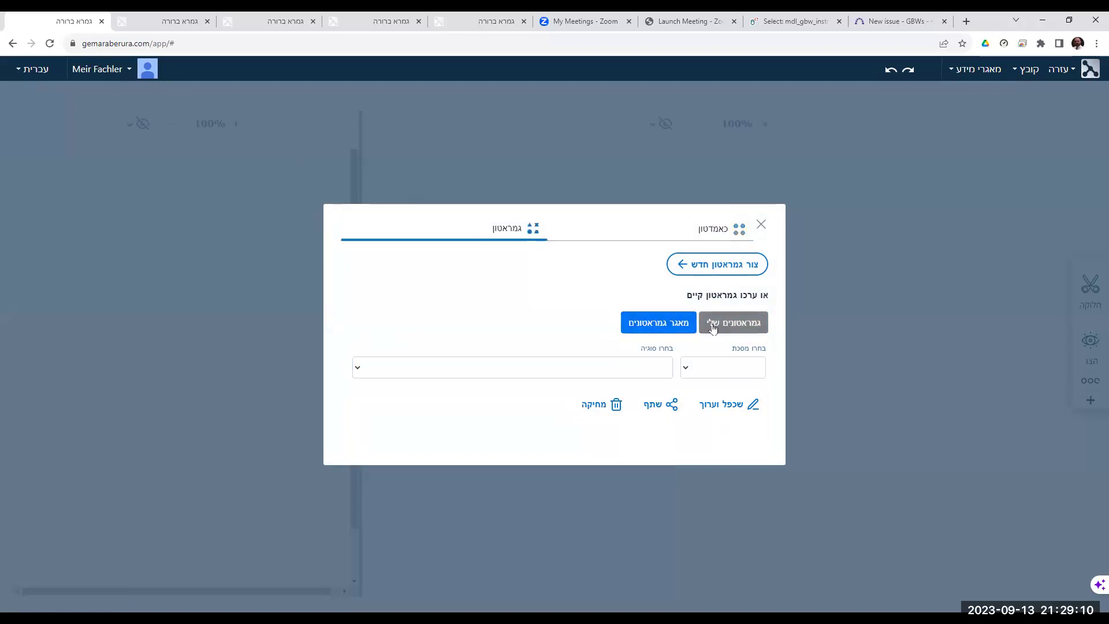
left_click(666, 326)
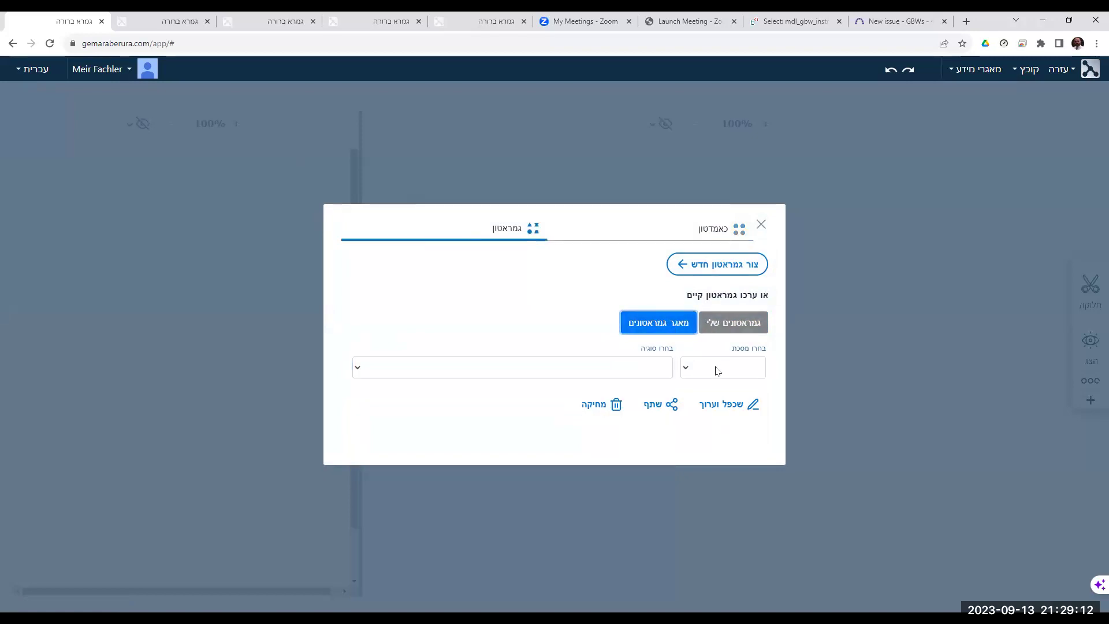
left_click(716, 371)
left_click(722, 396)
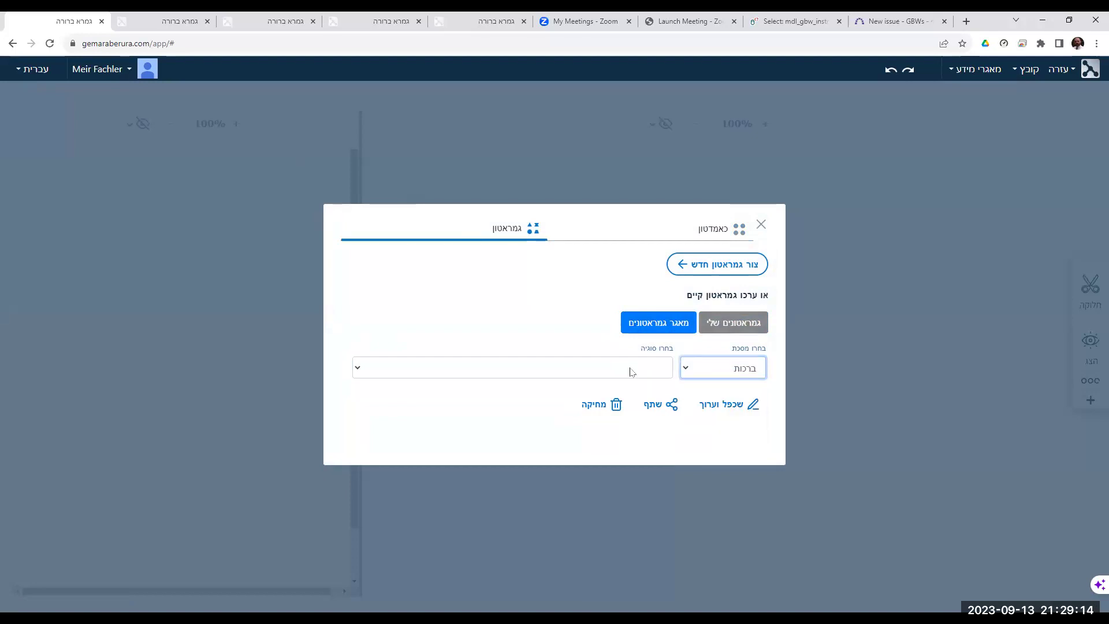
left_click(631, 372)
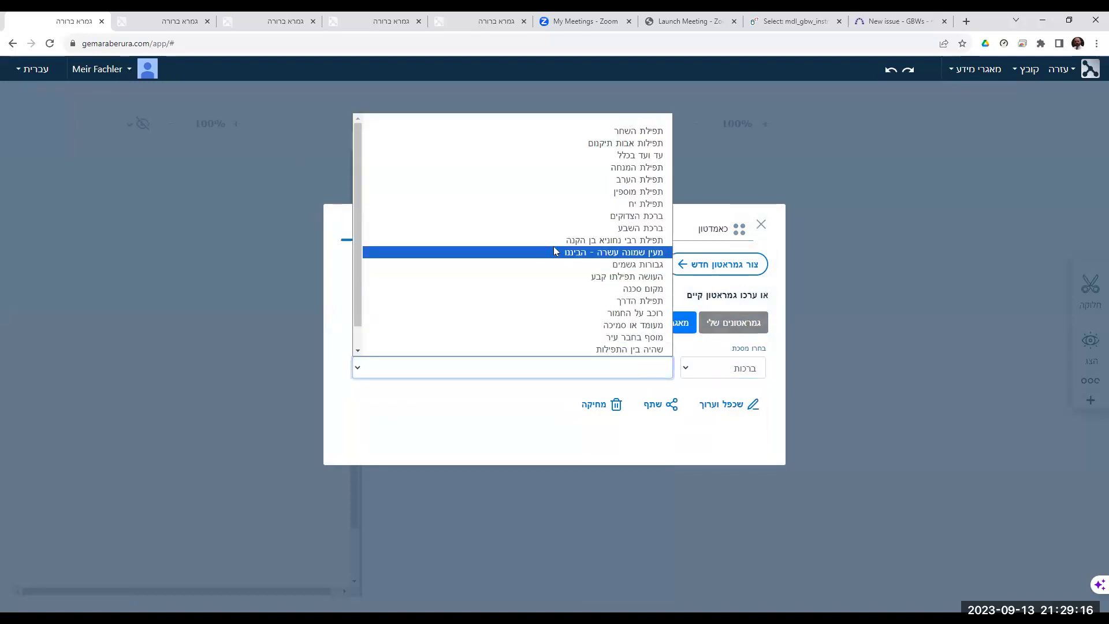
left_click(595, 144)
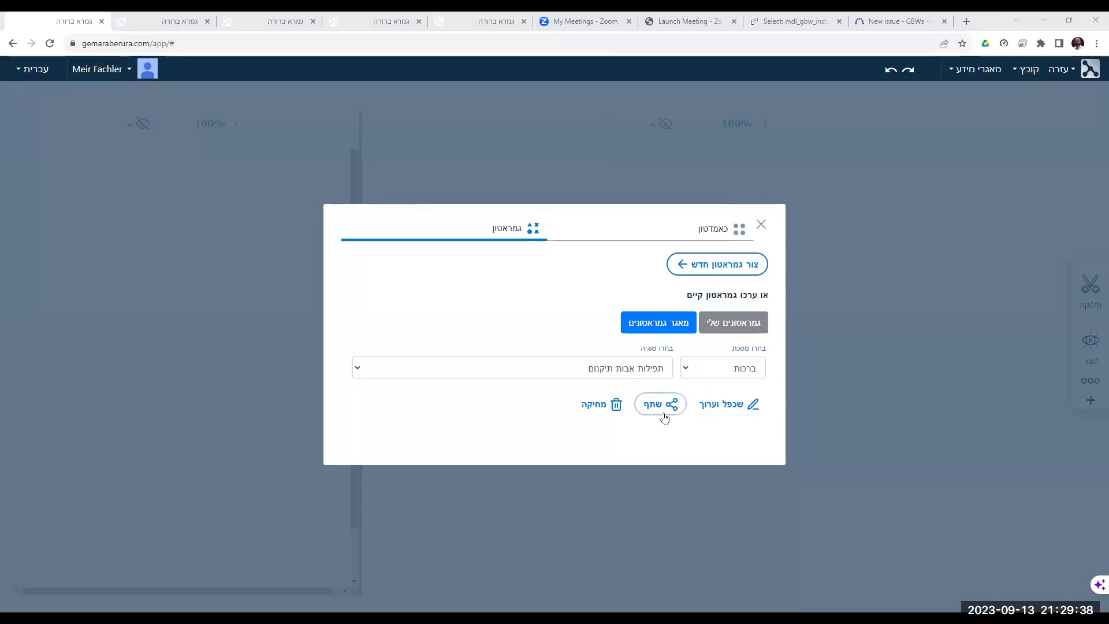
left_click(723, 406)
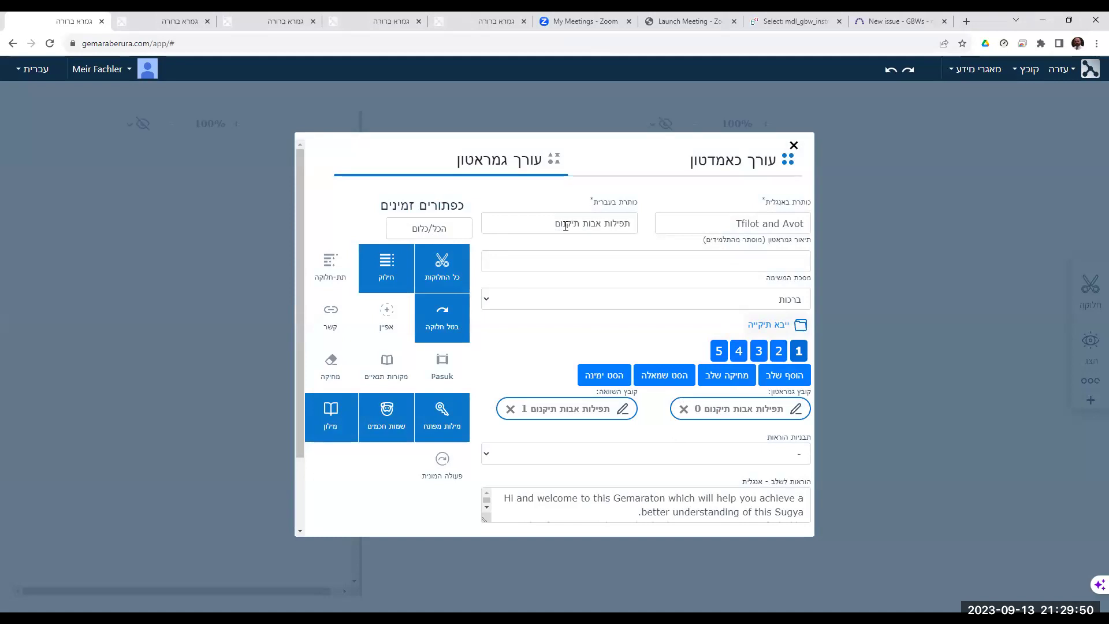
- Go to stage 2 of the duplicated Gemaraton and preview it as a student would see it
scroll(653, 439, "down", 2)
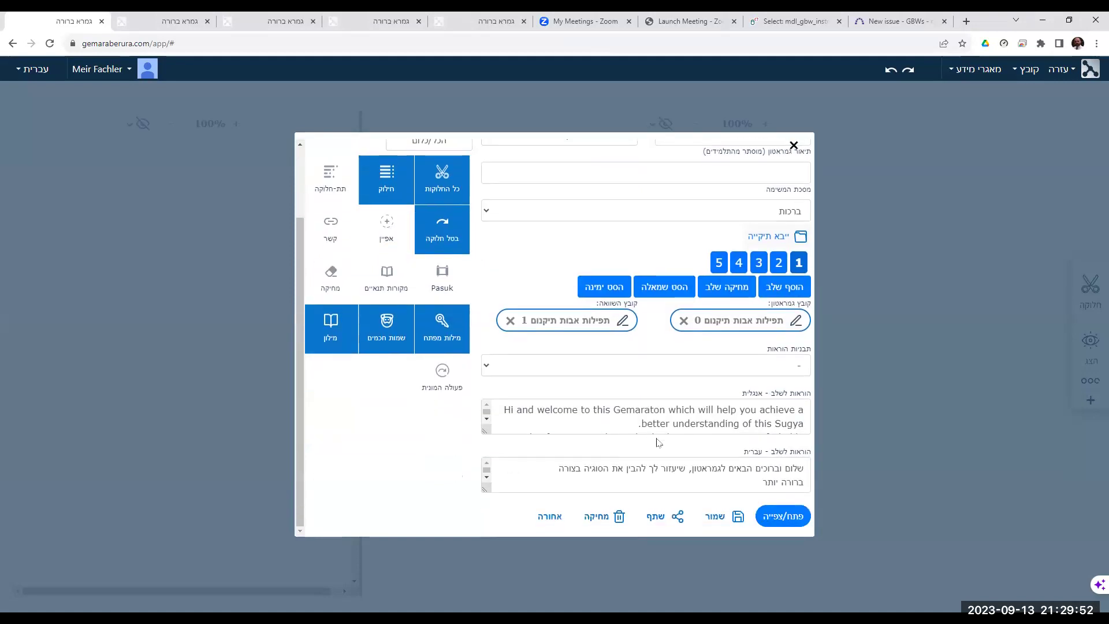
left_click(779, 264)
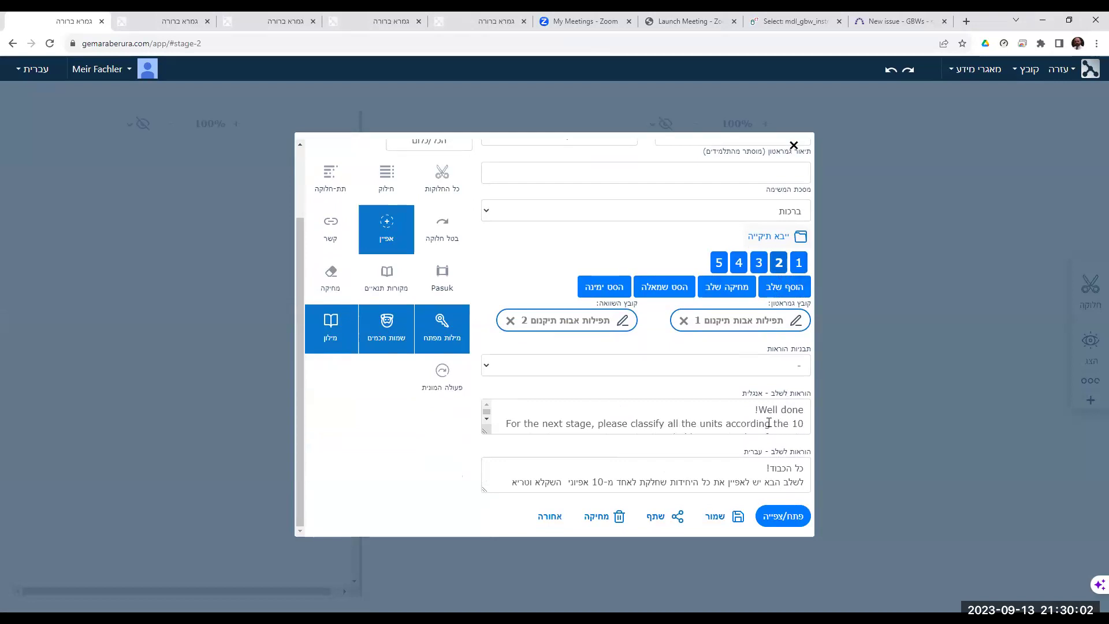
left_click(789, 517)
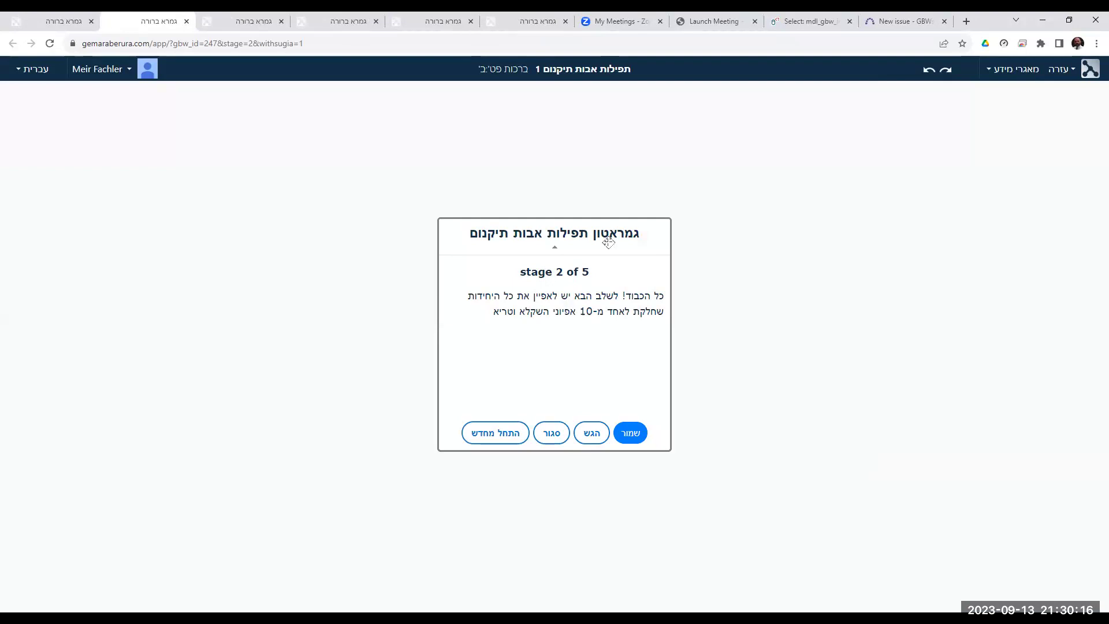
- Move the stage instructions aside, highlight the key words (מילות מפתח) in the text, and look up the explanation of איתמר
left_click_drag(608, 242, 556, 236)
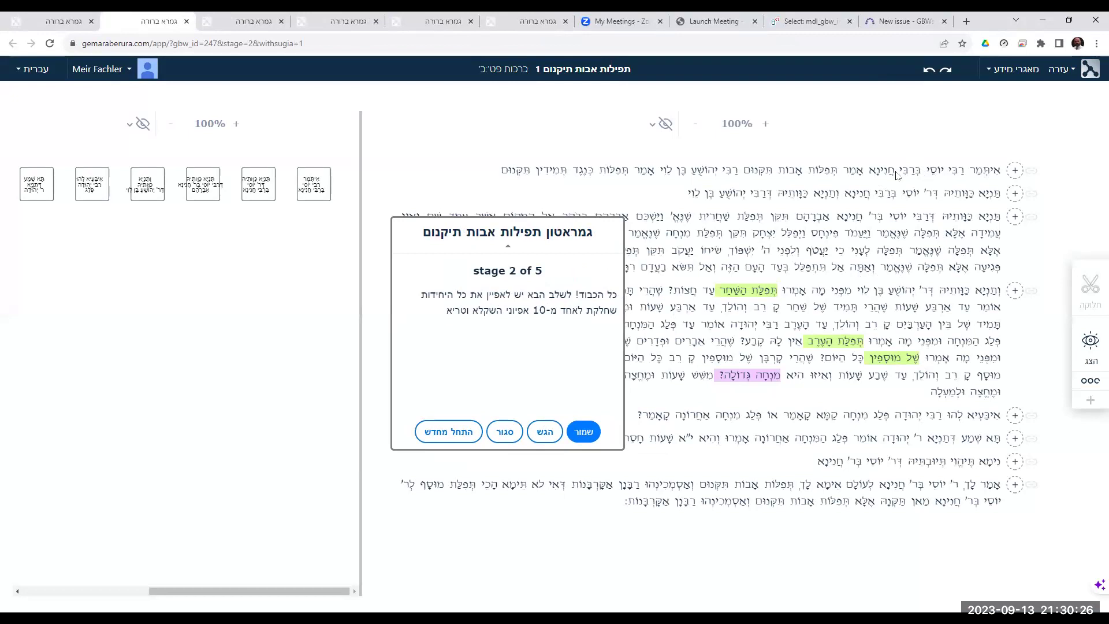
left_click(1091, 380)
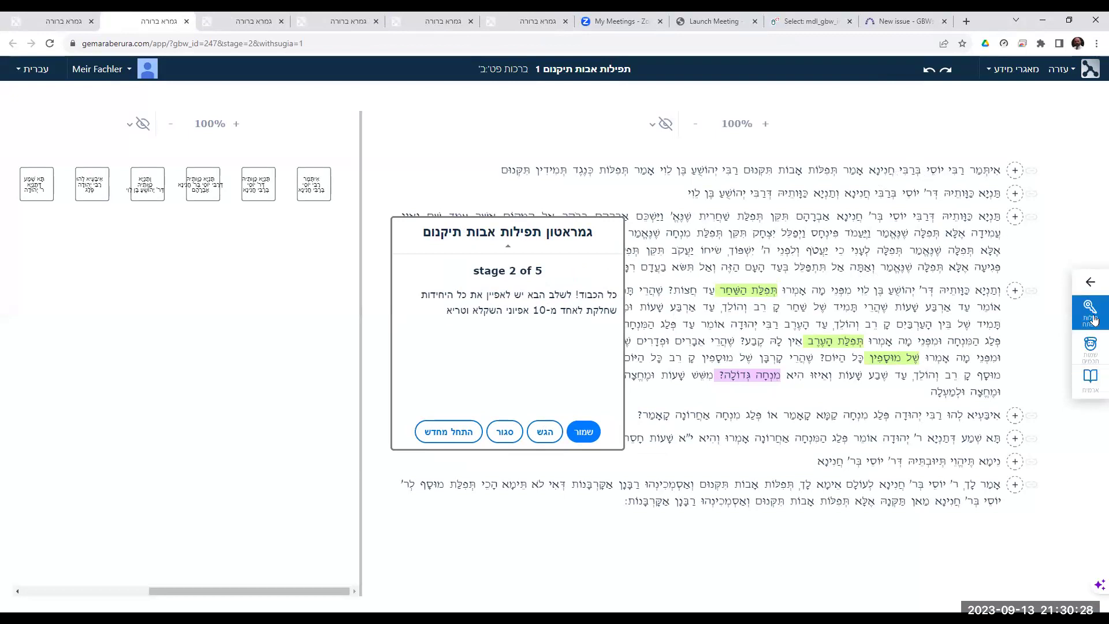
left_click(1092, 315)
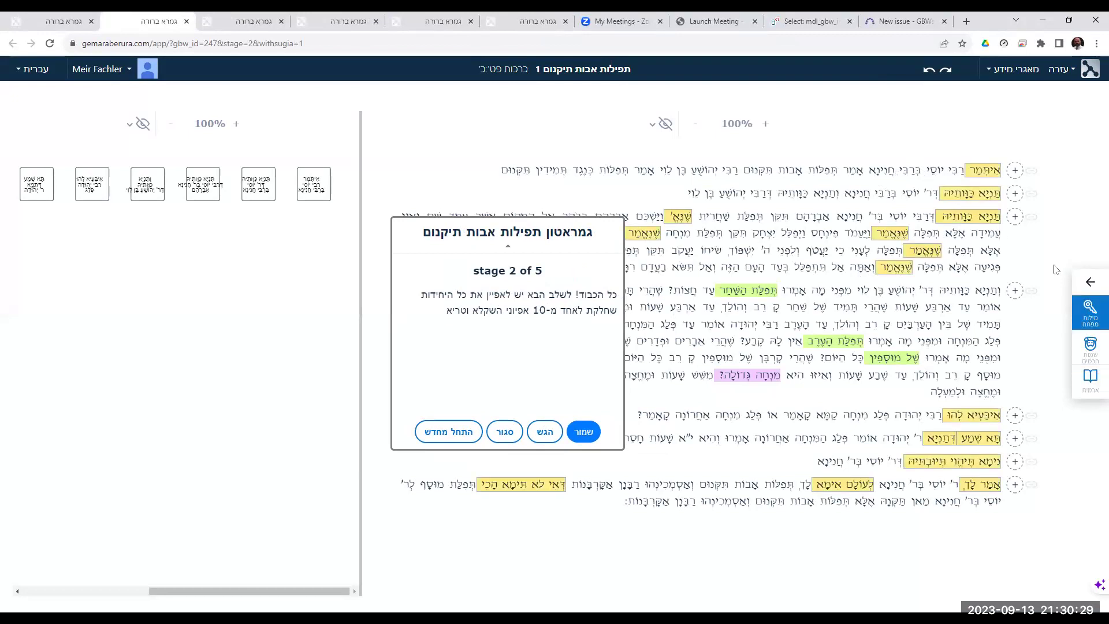
left_click(985, 171)
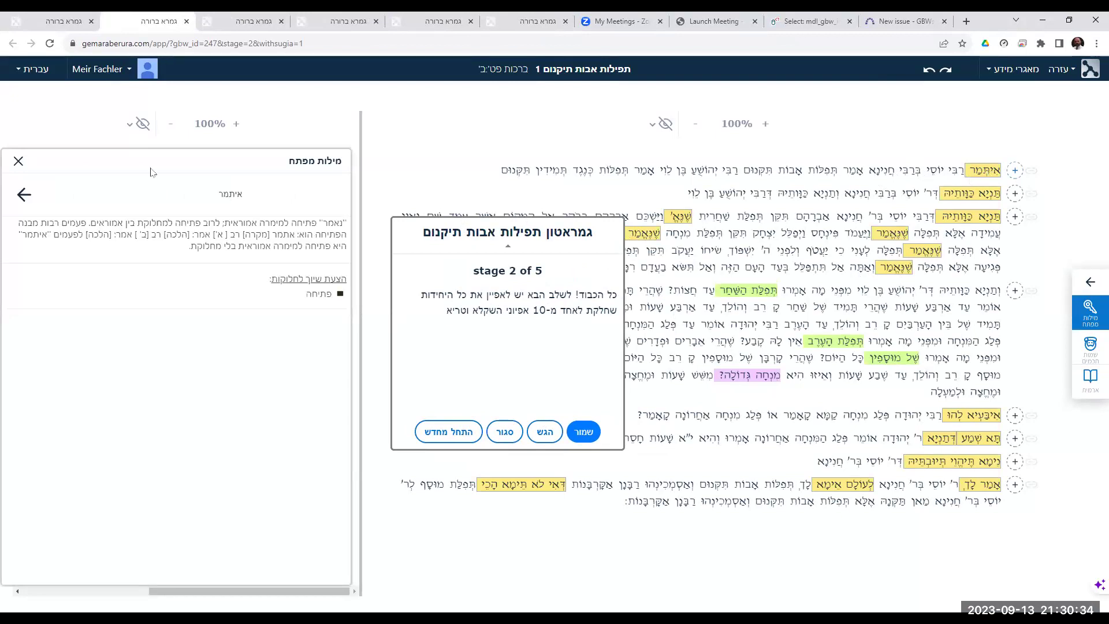
- Classify the sugya's first unit as פתיחה and its second unit as סיוע
left_click(712, 172)
left_click(664, 279)
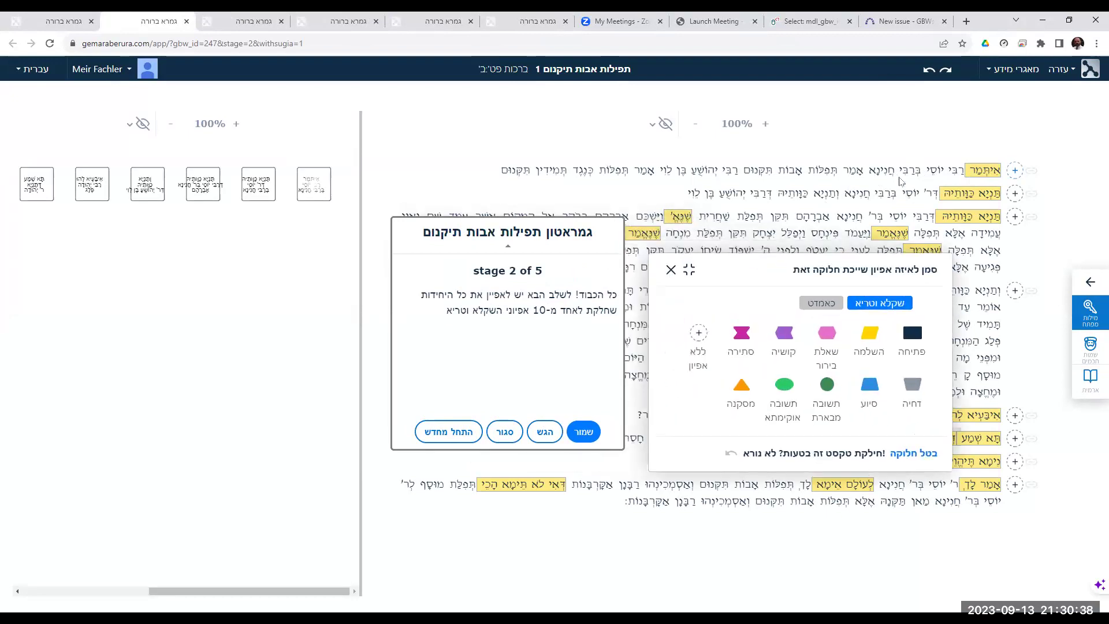
left_click(912, 333)
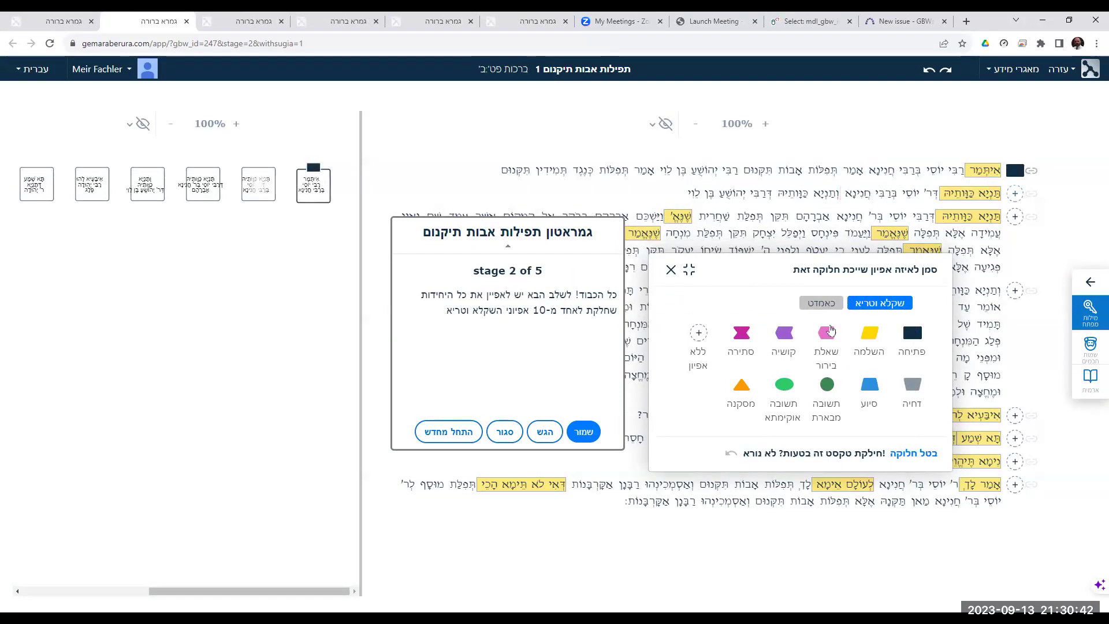
left_click(869, 386)
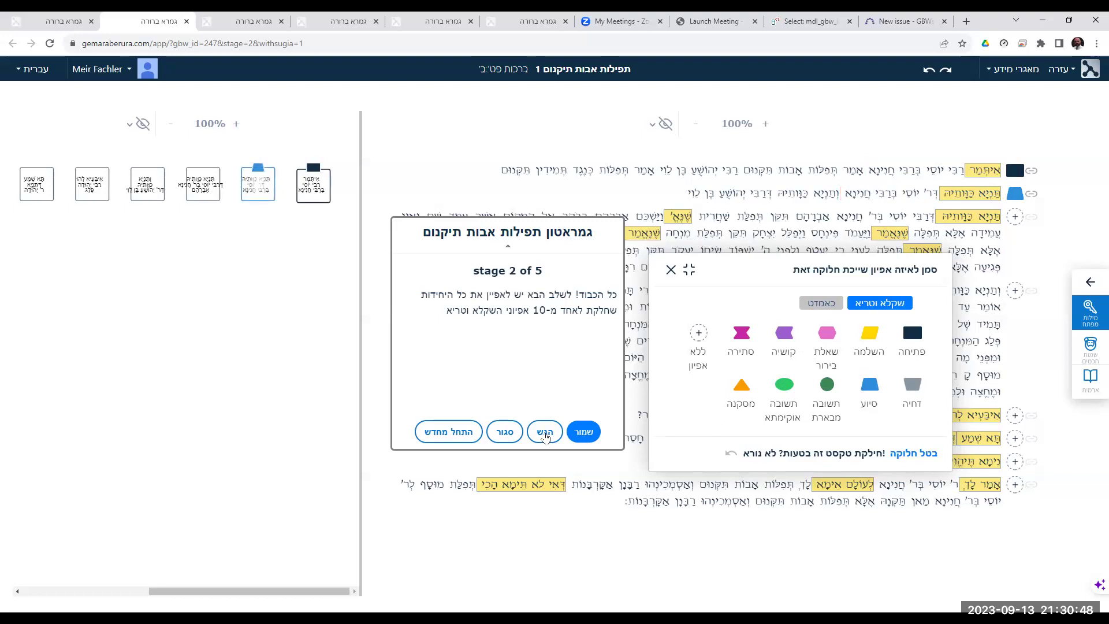
- Submit the stage 2 answers for self-assessment, dismiss the assessment, and close the student preview
left_click(545, 432)
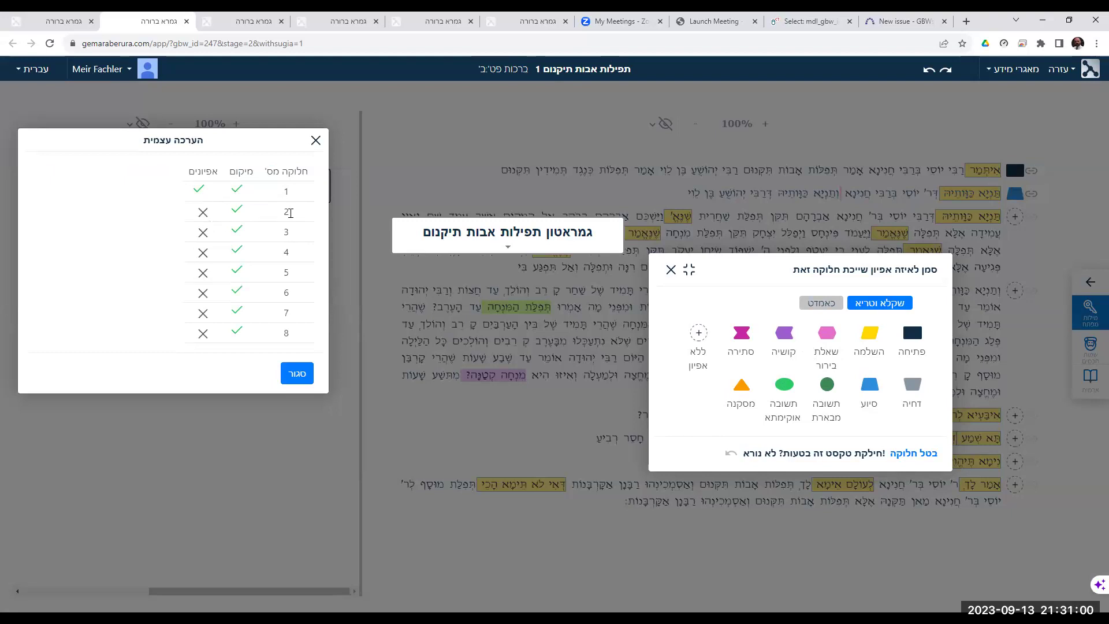
left_click(299, 376)
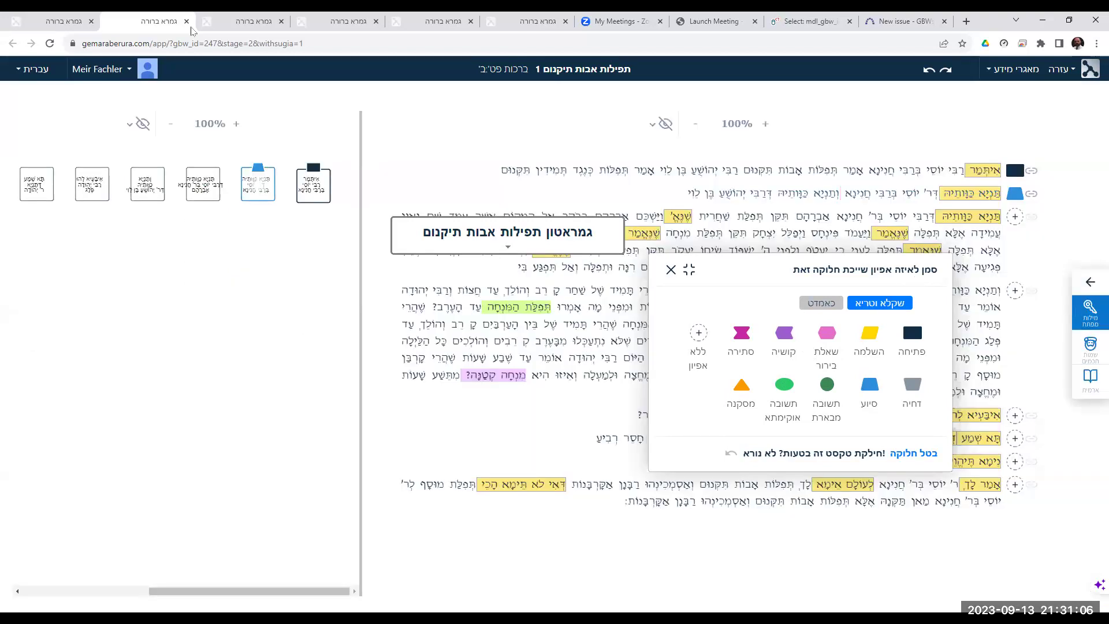
left_click(186, 22)
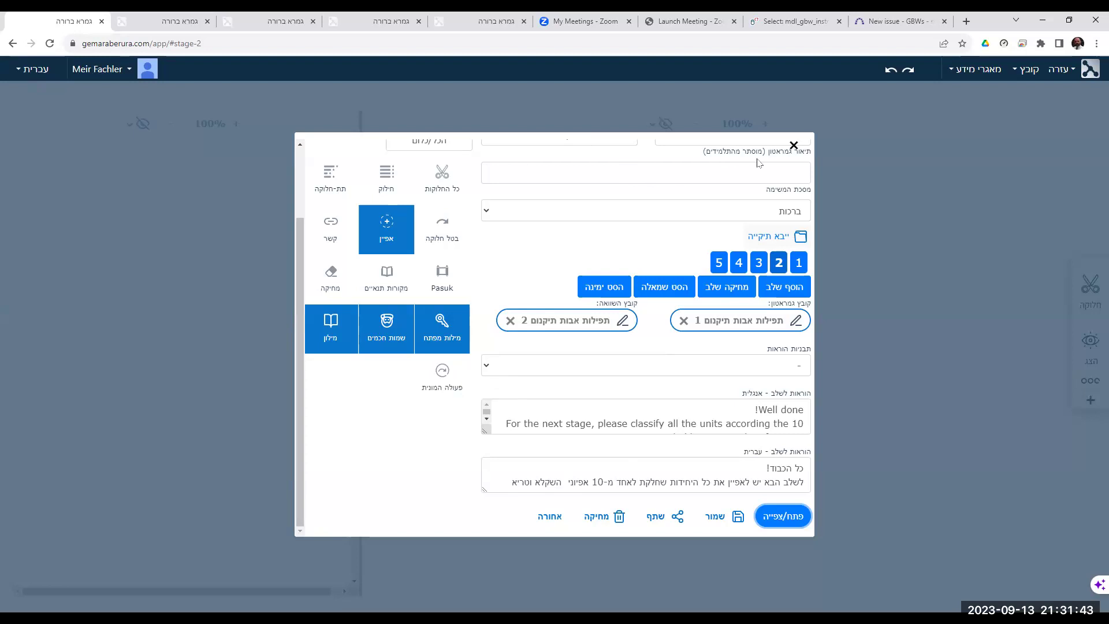
- Close the duplicated Gemaraton and start creating a new Gemaraton from the editor
left_click(793, 145)
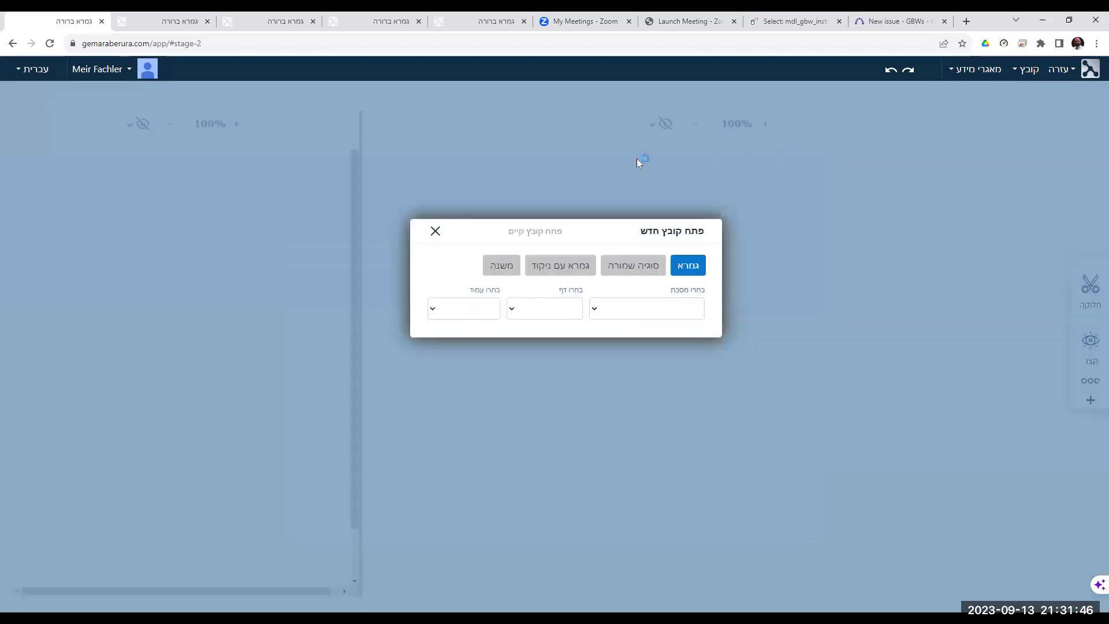
left_click(124, 70)
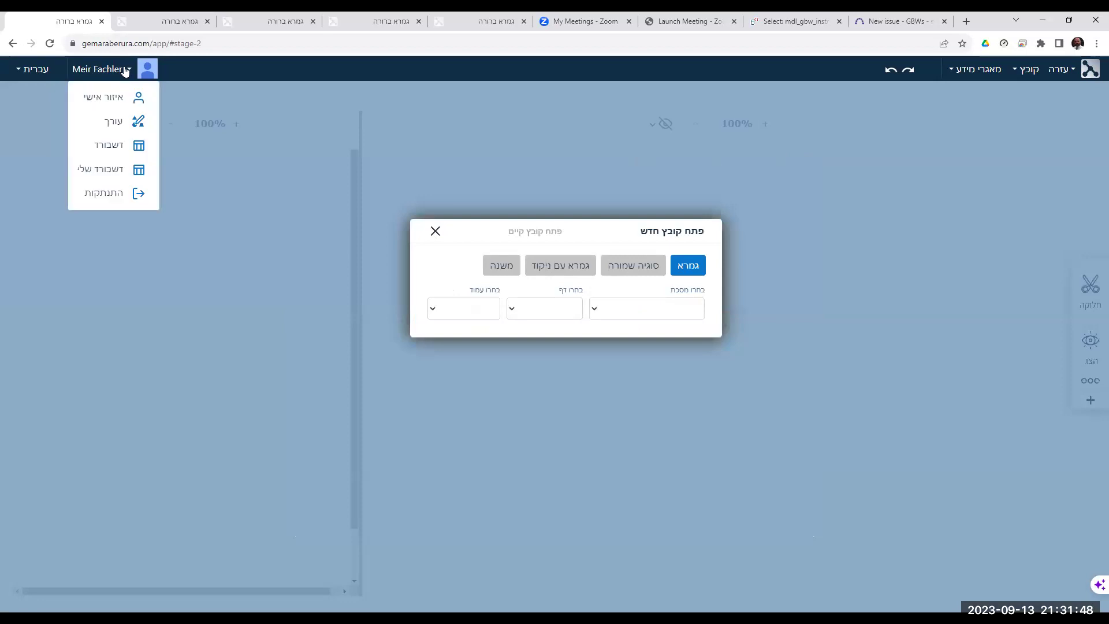
left_click(119, 124)
left_click(463, 228)
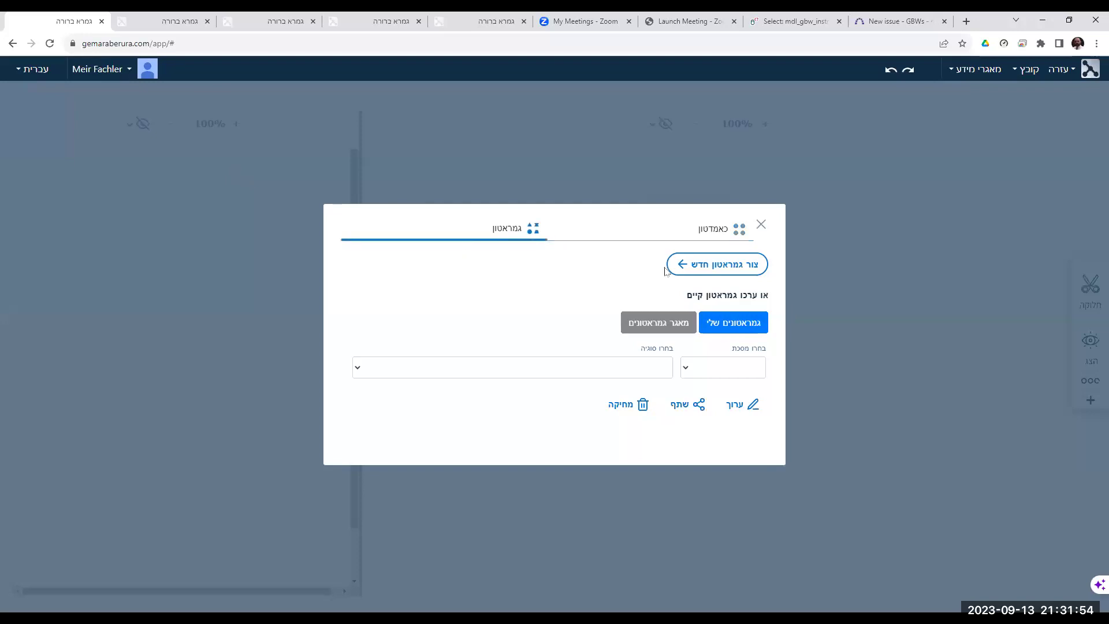
left_click(724, 270)
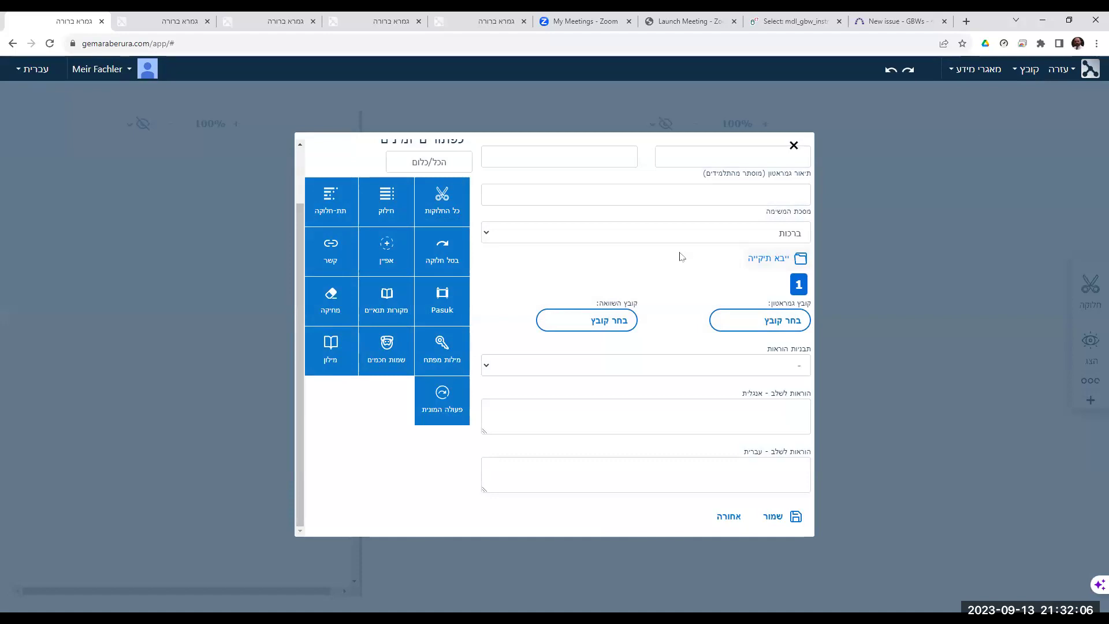
- Enter הכונס 1 as the new Gemaraton's Hebrew title
scroll(683, 257, "up", 2)
left_click(617, 220)
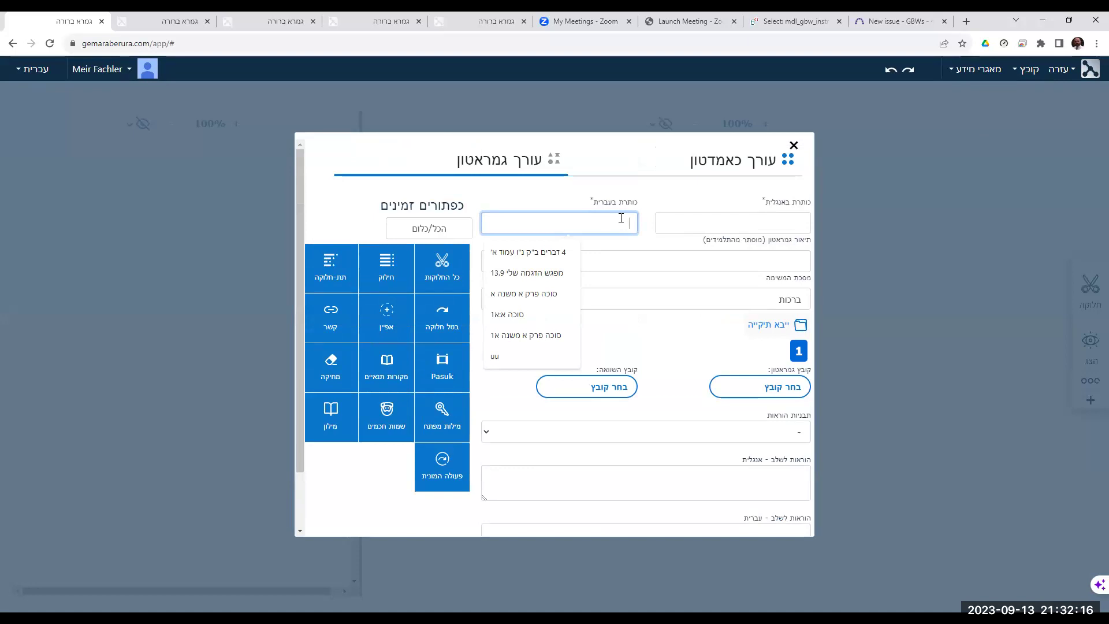
type("vtu")
key("BackSpace")
key("BackSpace")
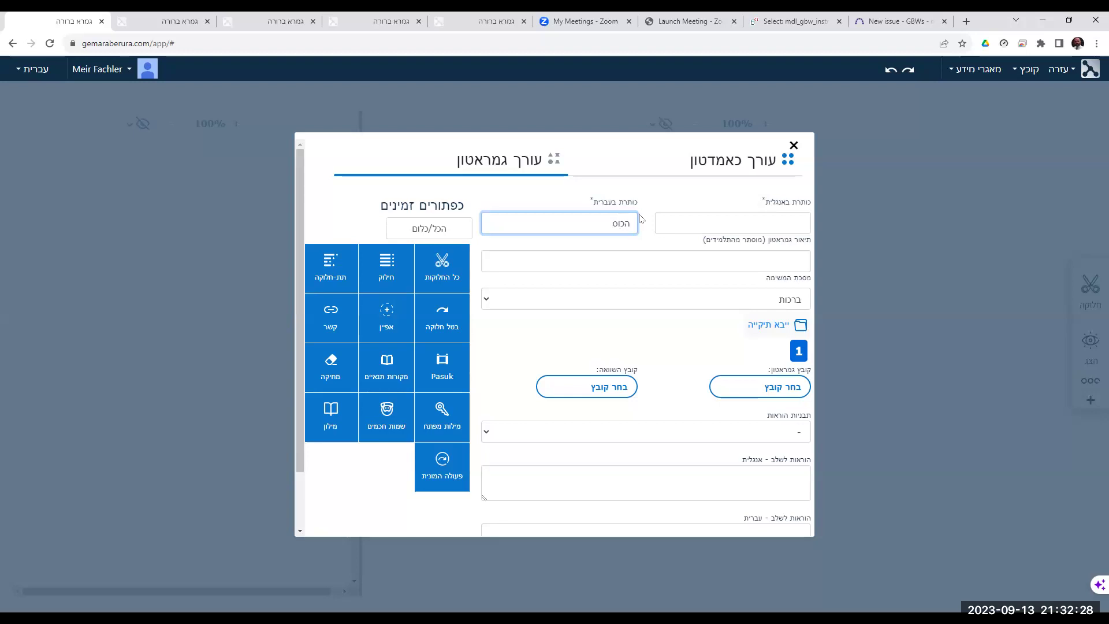
type("נס 1")
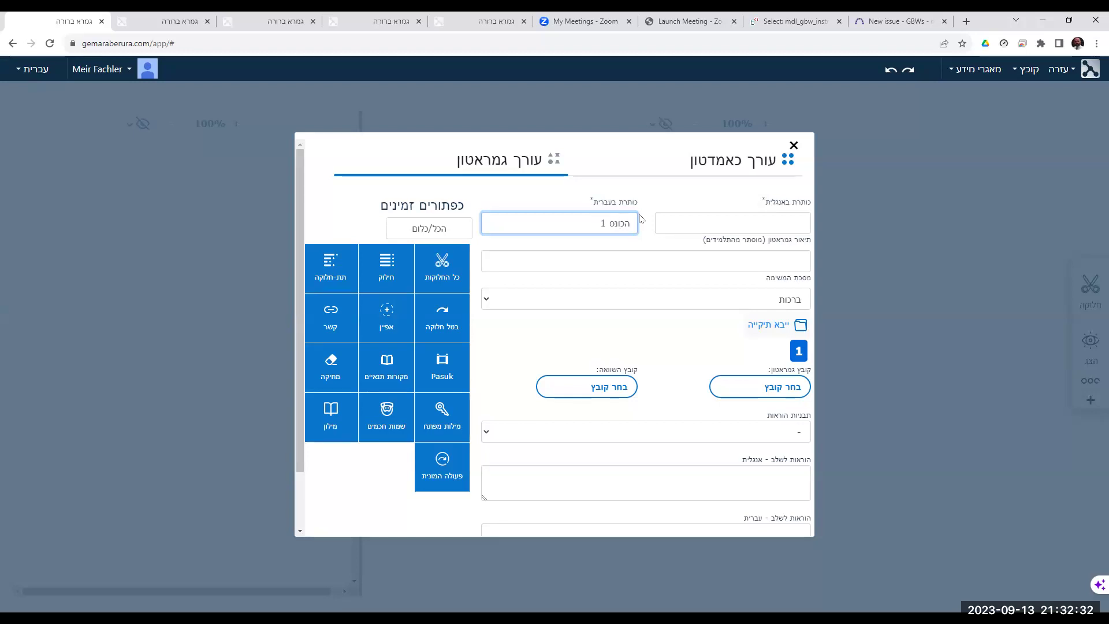
- Enter hakones as the new Gemaraton's English title
left_click(767, 222)
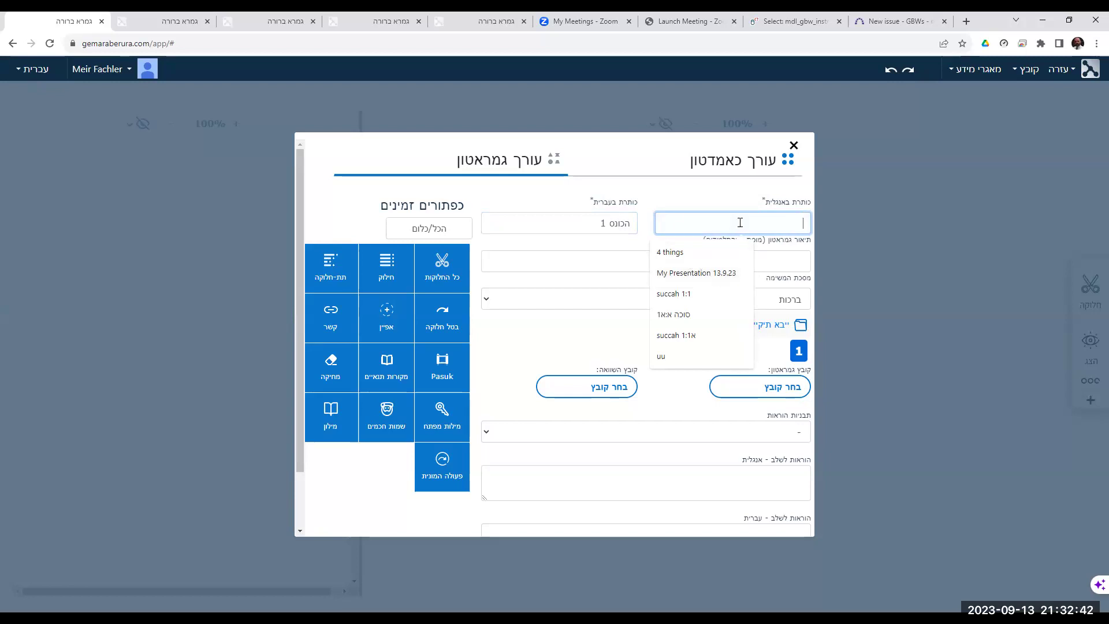
type("akones")
key("BackSpace")
key("BackSpace")
key("BackSpace")
key("BackSpace")
key("BackSpace")
key("BackSpace")
key("BackSpace")
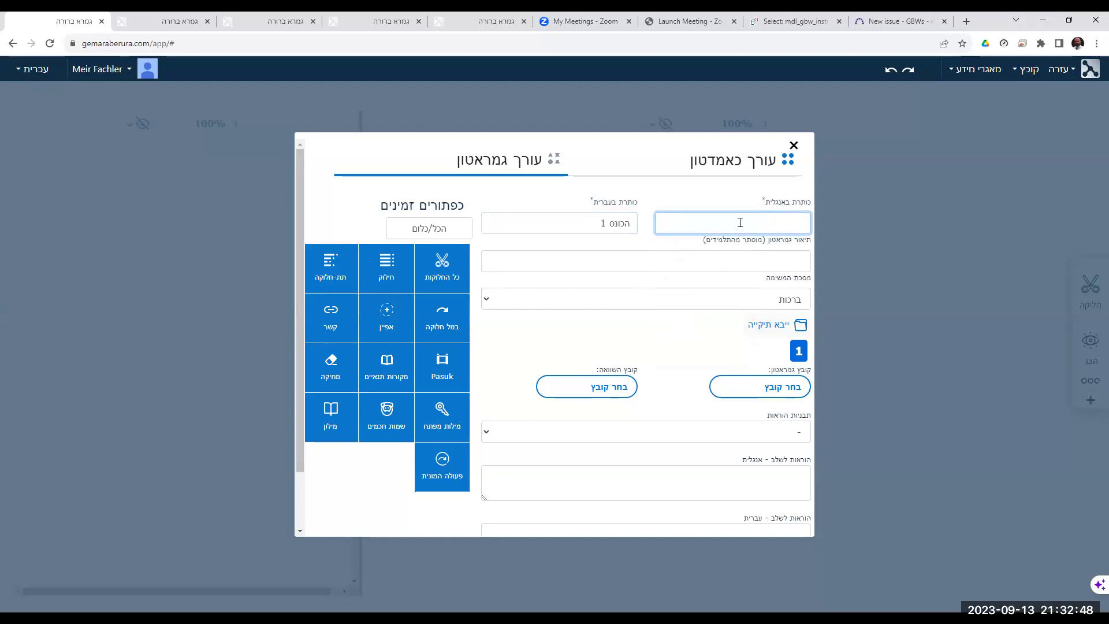
type("hakones")
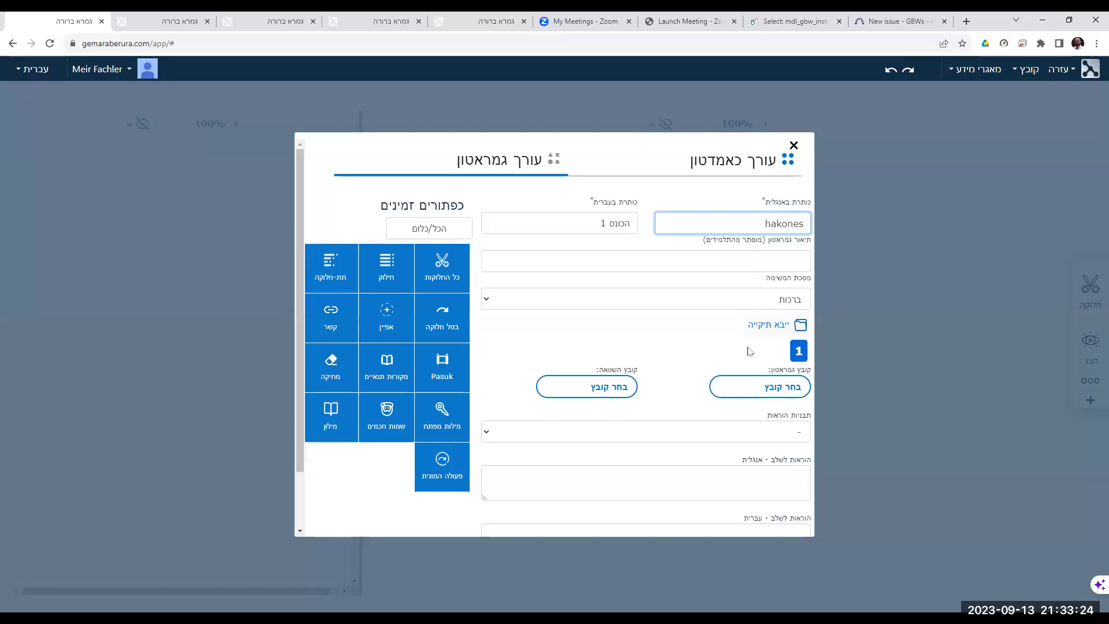
- Import the folder תניא, found under הכונס in My Sugyot, to build the Gemaraton's stages from its files
left_click(761, 328)
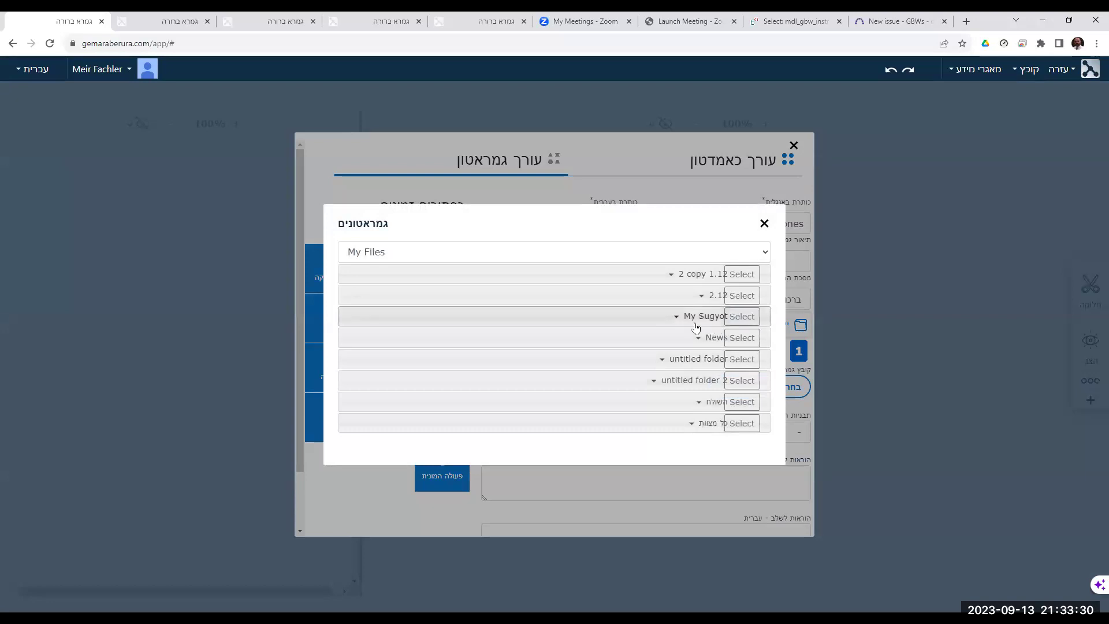
left_click(674, 319)
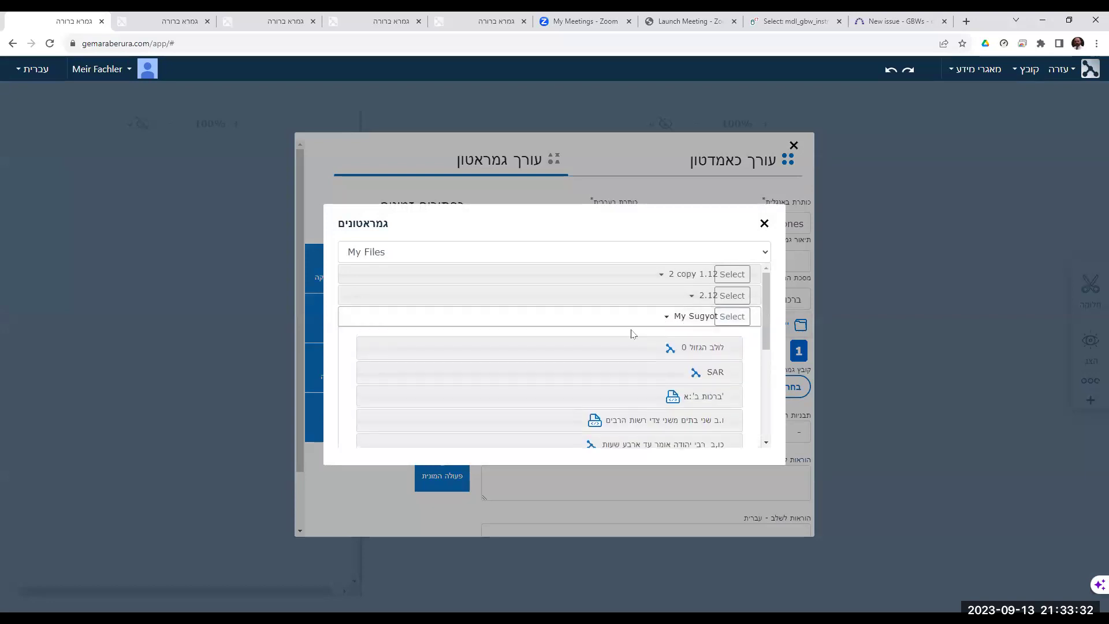
scroll(632, 334, "down", 3)
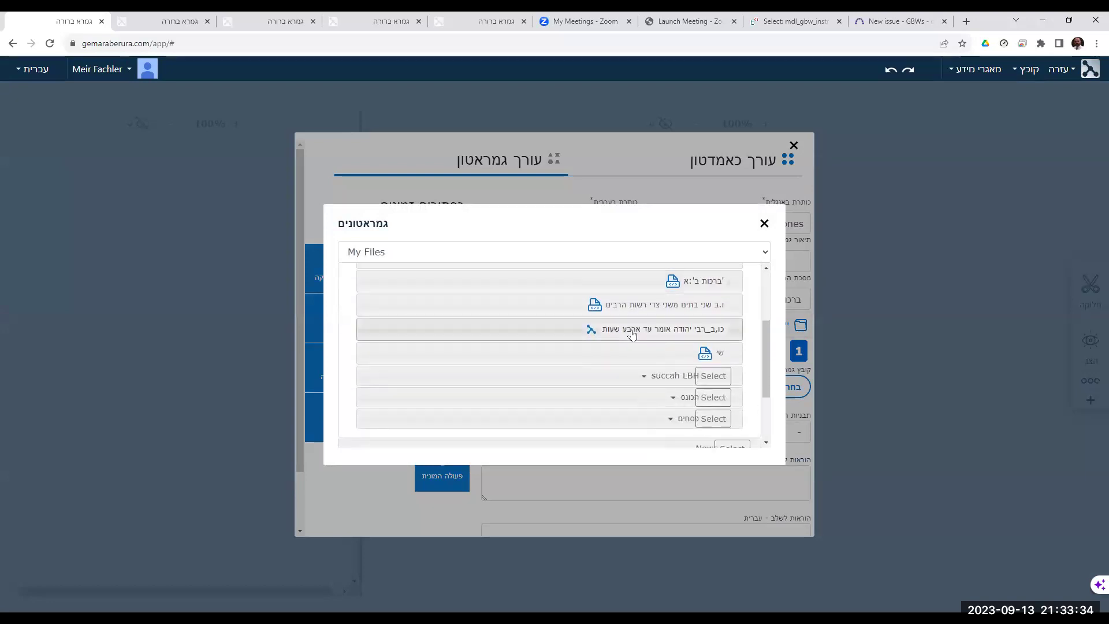
left_click(667, 397)
scroll(638, 364, "down", 3)
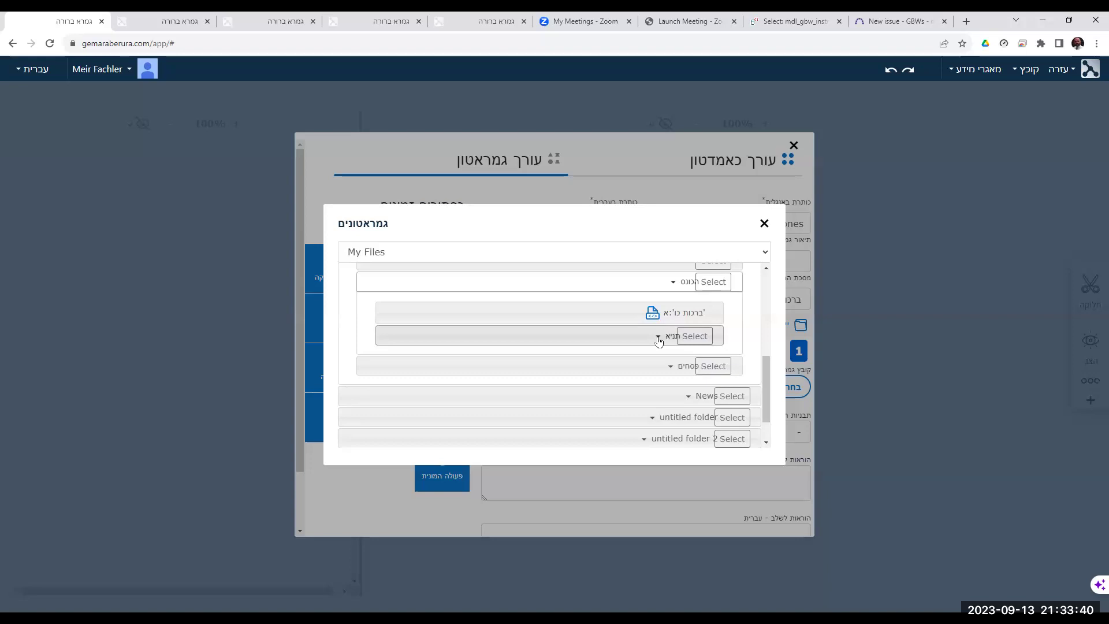
left_click(658, 341)
scroll(711, 370, "down", 1)
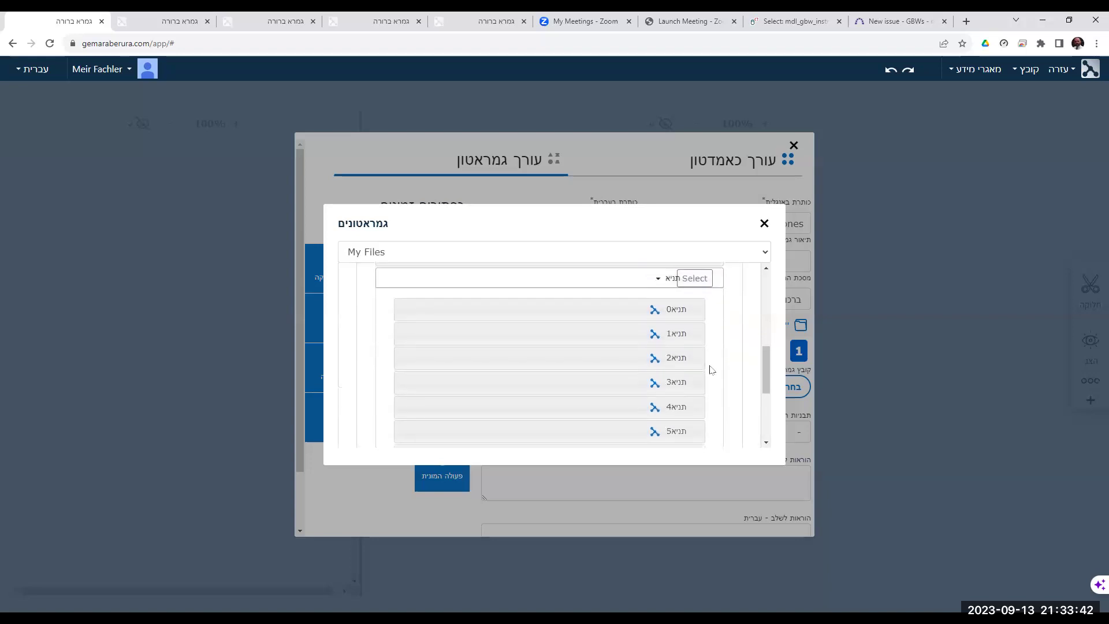
scroll(711, 370, "down", 1)
scroll(711, 371, "up", 2)
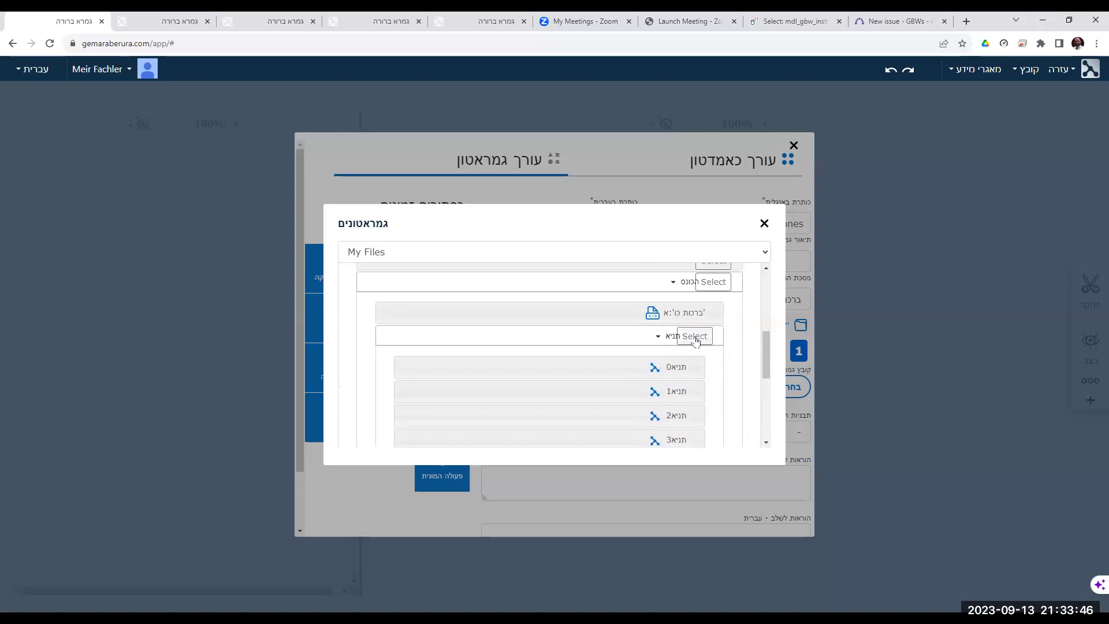
left_click(696, 341)
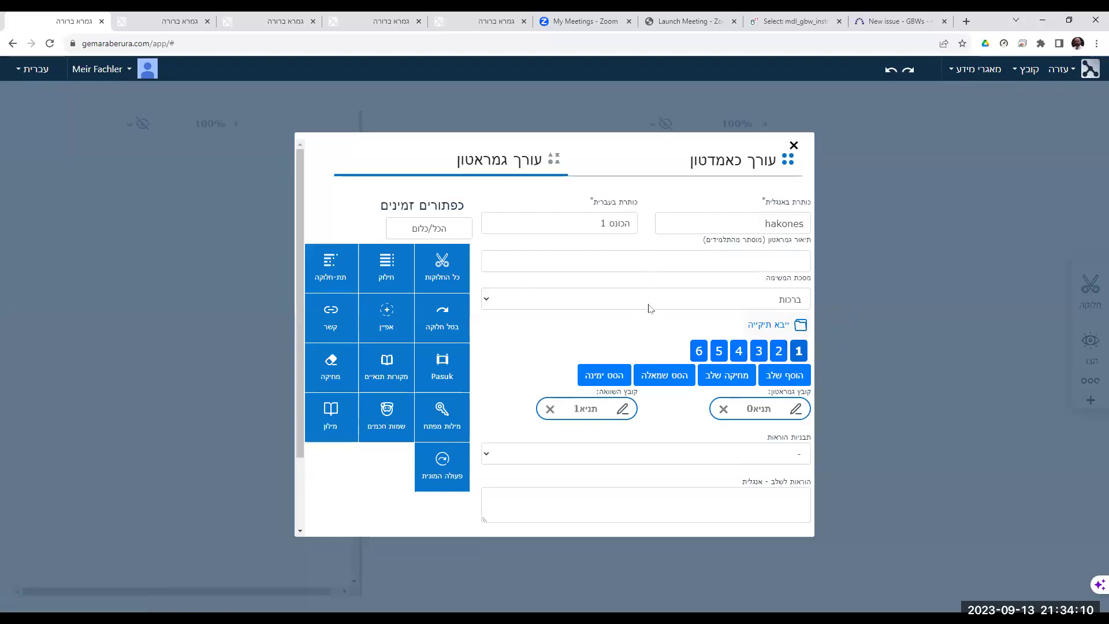
- Limit stage 1's available student tools to כל החלוקות, חילוק and בטל חלוקה
scroll(650, 308, "down", 1)
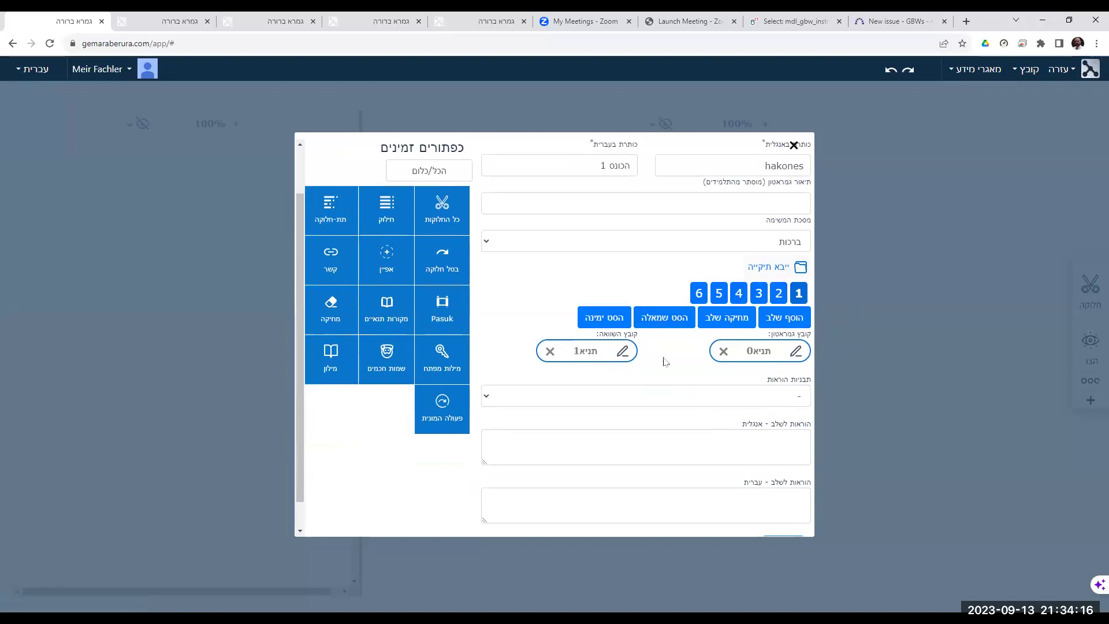
scroll(562, 297, "up", 1)
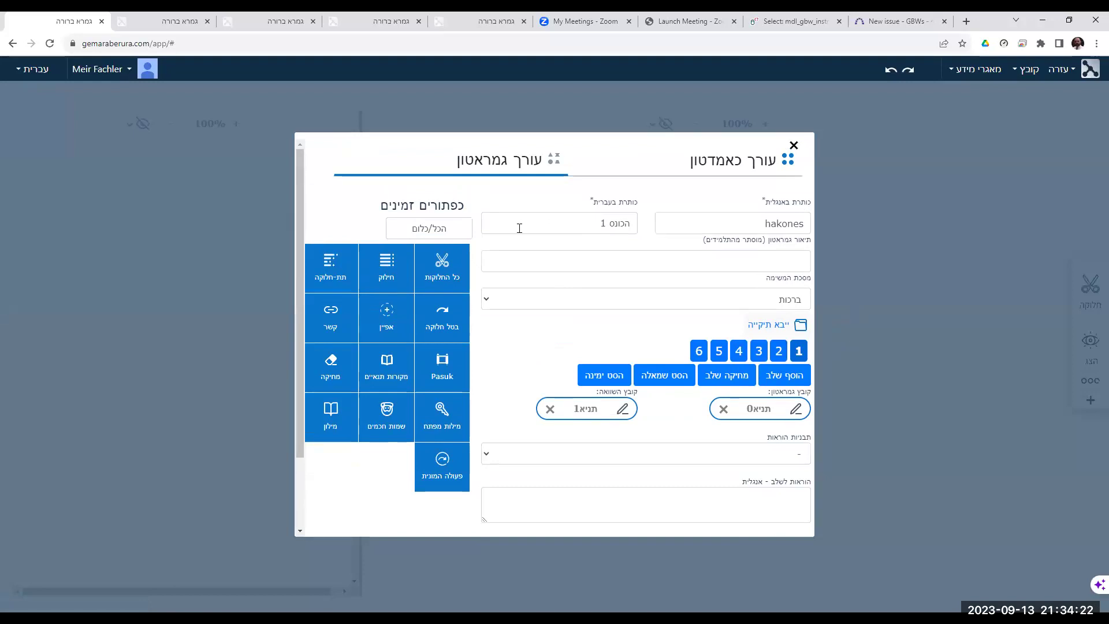
left_click(444, 232)
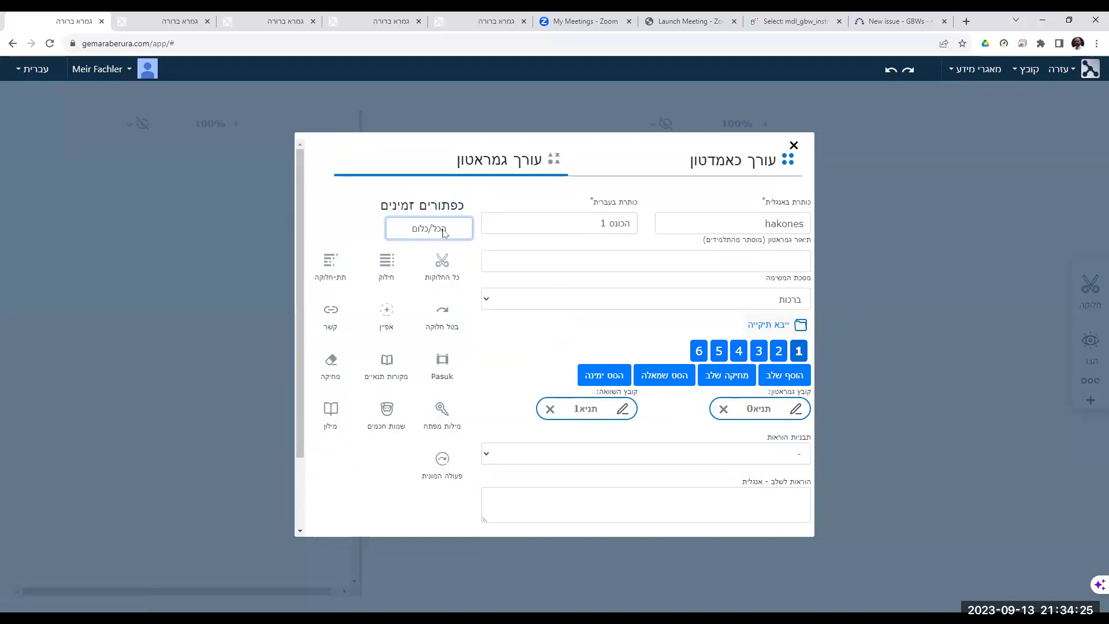
left_click(443, 266)
left_click(386, 264)
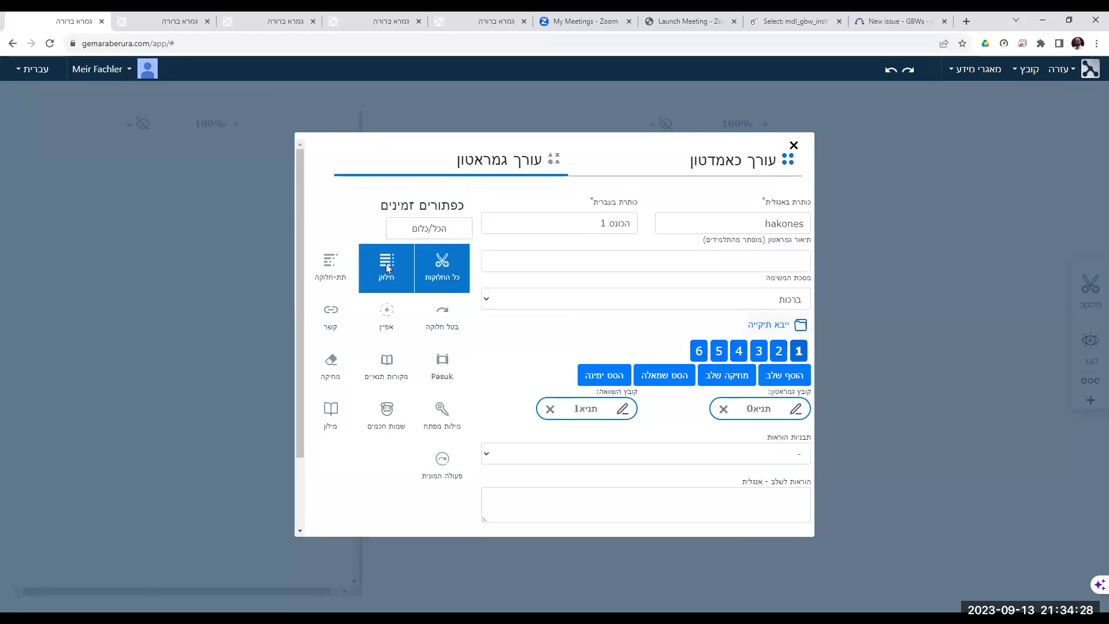
left_click(453, 324)
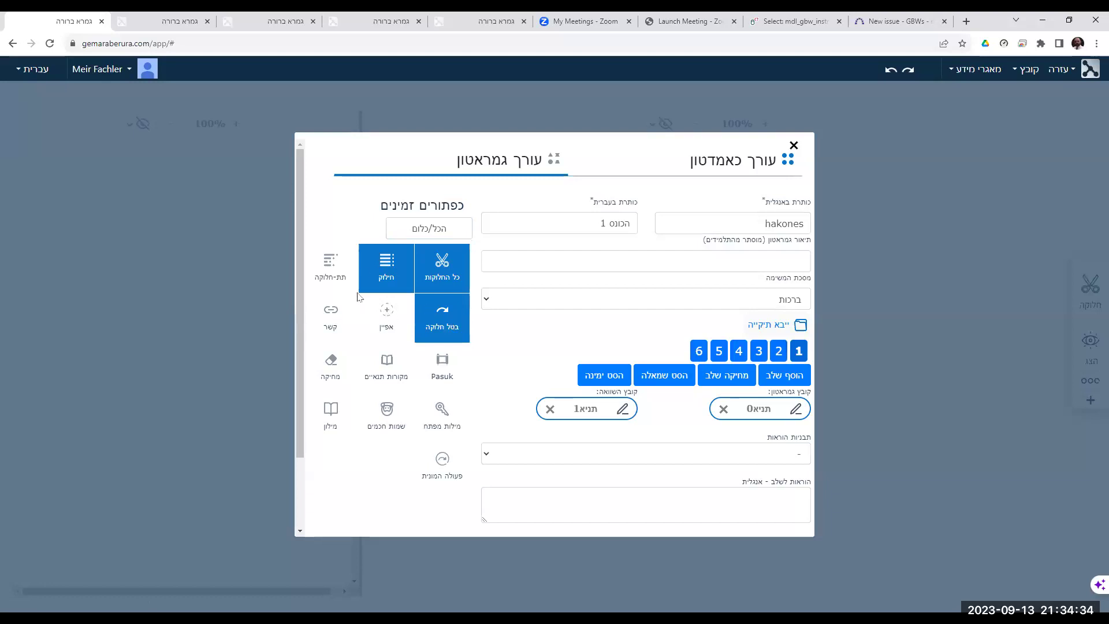
- Fill stage 1's instructions from the welcome template that asks students to divide the sugya into שקלא וטריא units
scroll(733, 335, "down", 3)
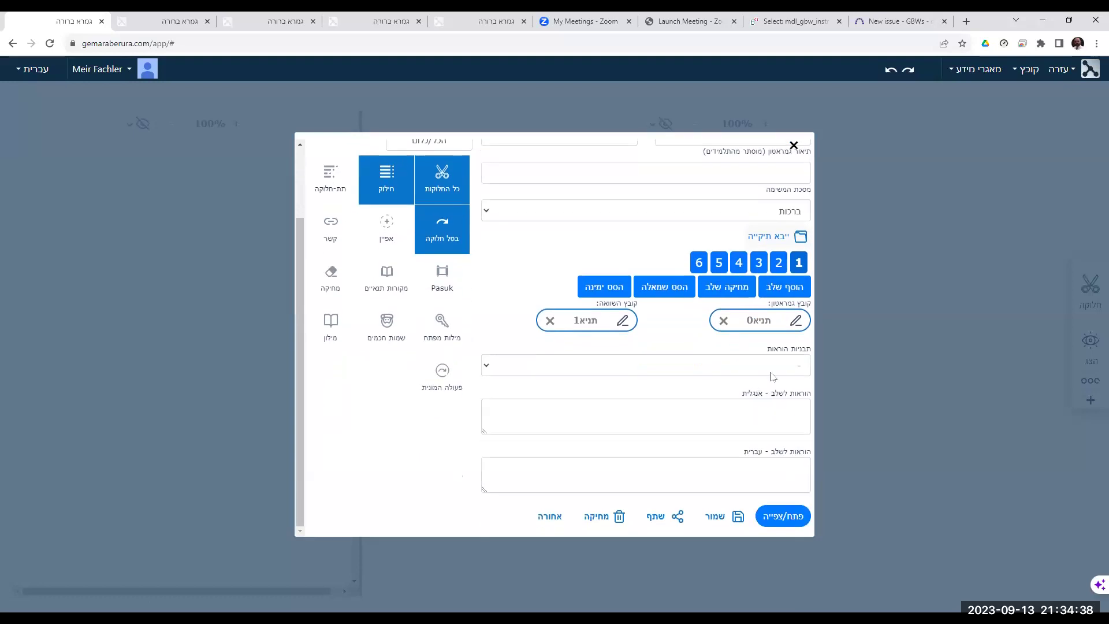
left_click(763, 471)
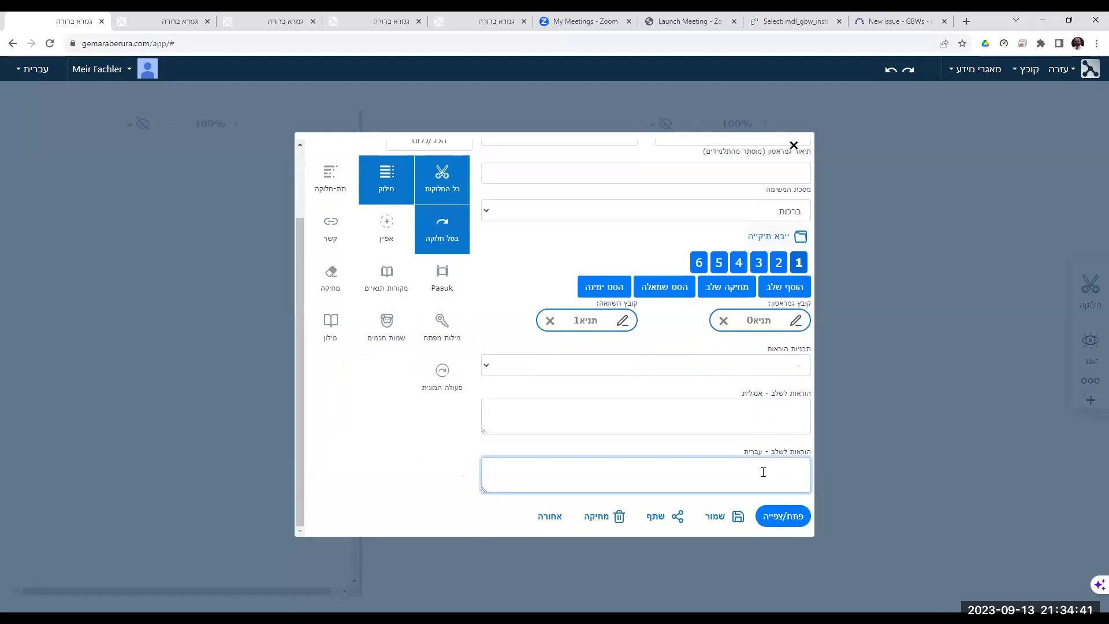
left_click(790, 367)
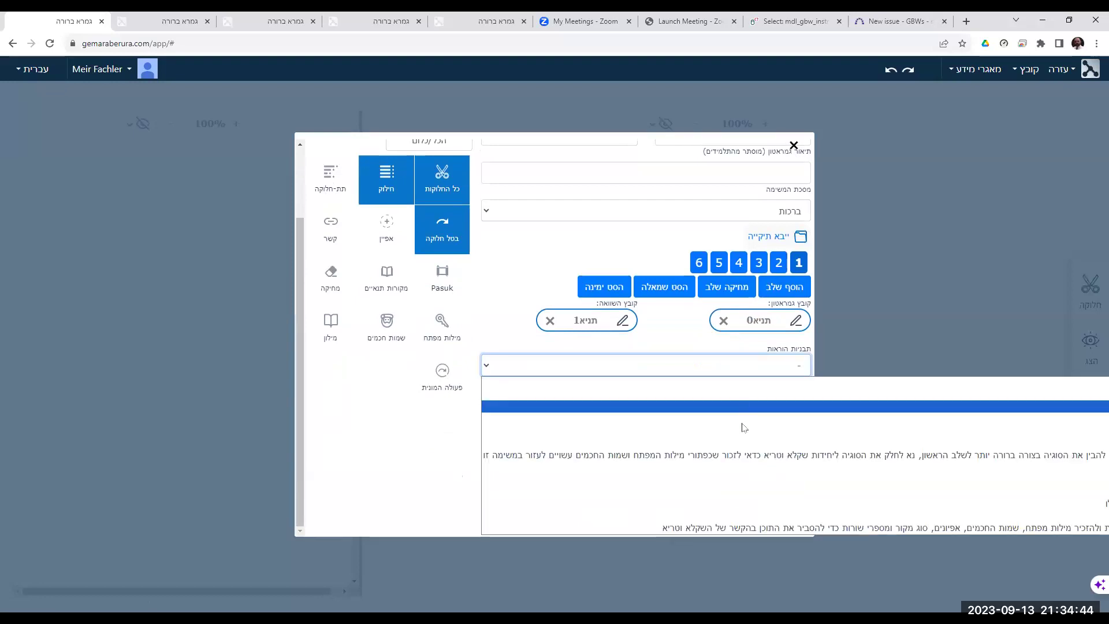
left_click(769, 456)
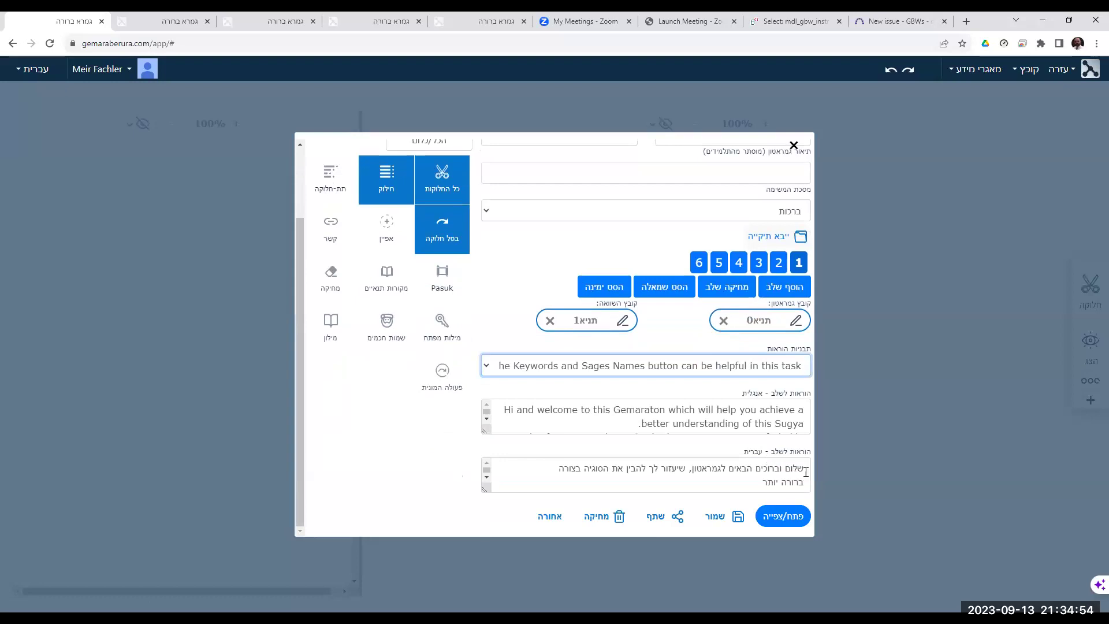
- Add full stops after ברורה יותר and after שקלא וטריא in stage 1's Hebrew instructions
left_click(755, 475)
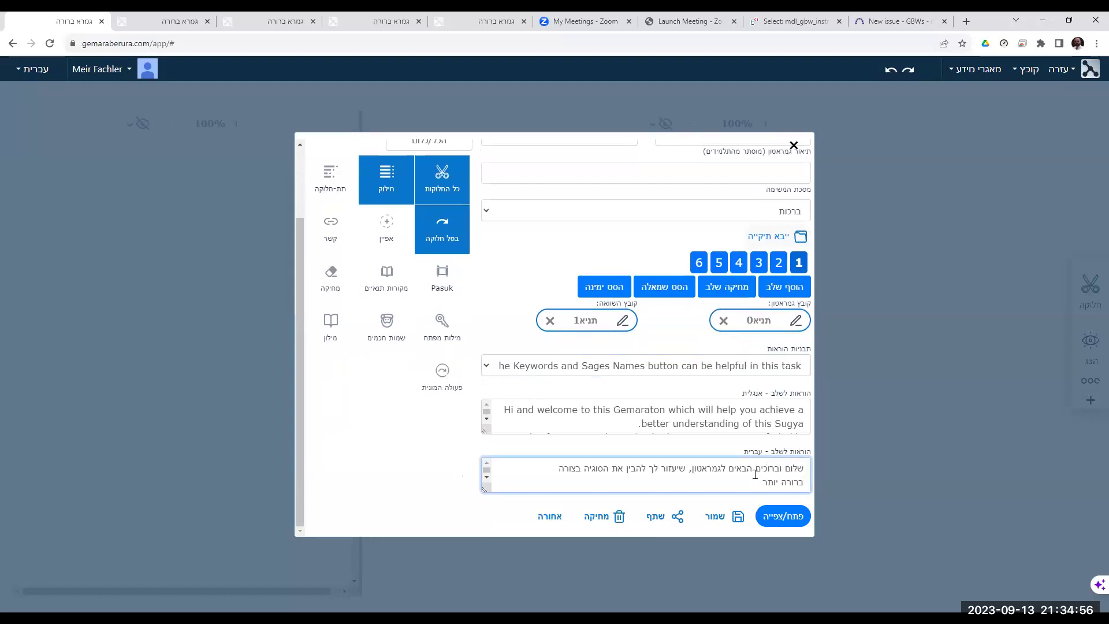
scroll(755, 475, "down", 2)
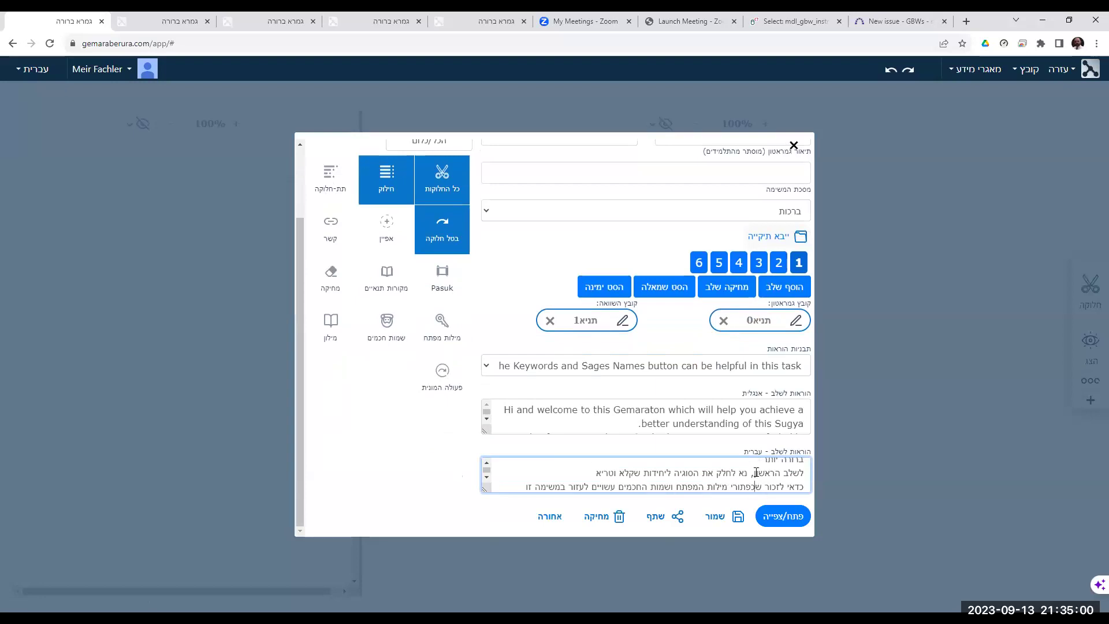
scroll(755, 466, "up", 2)
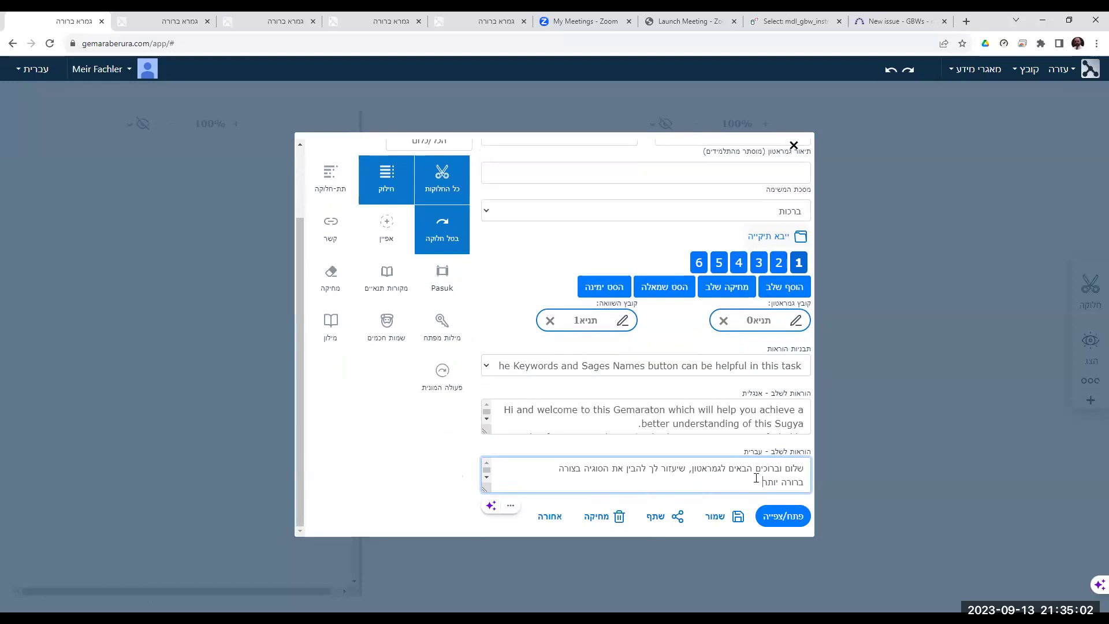
type("/")
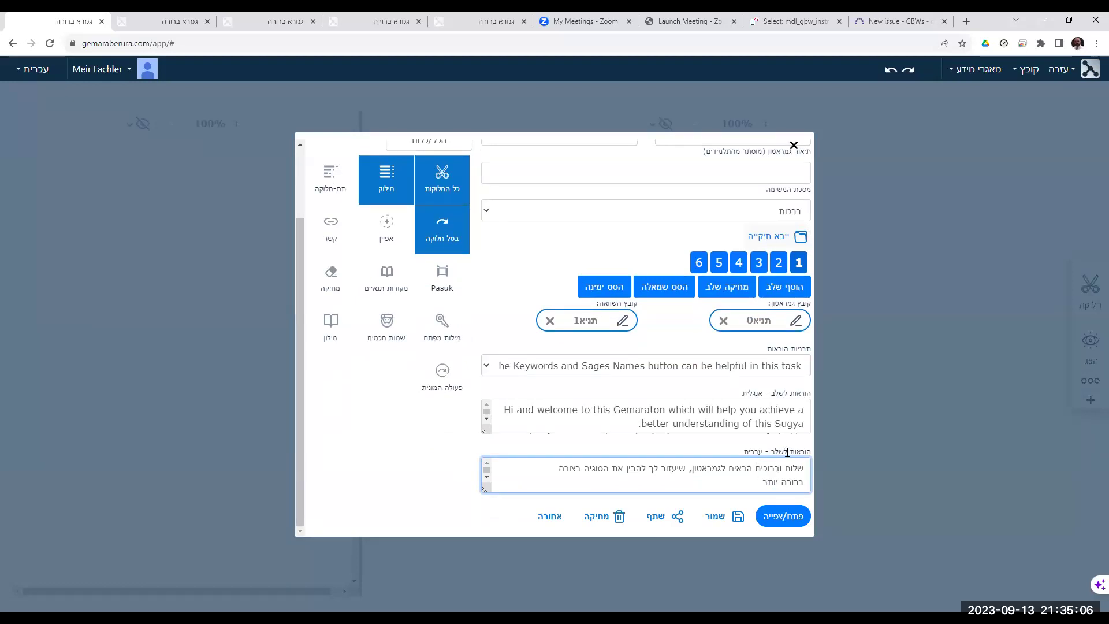
type("/")
key("BackSpace")
type(".")
scroll(783, 462, "down", 1)
left_click(585, 468)
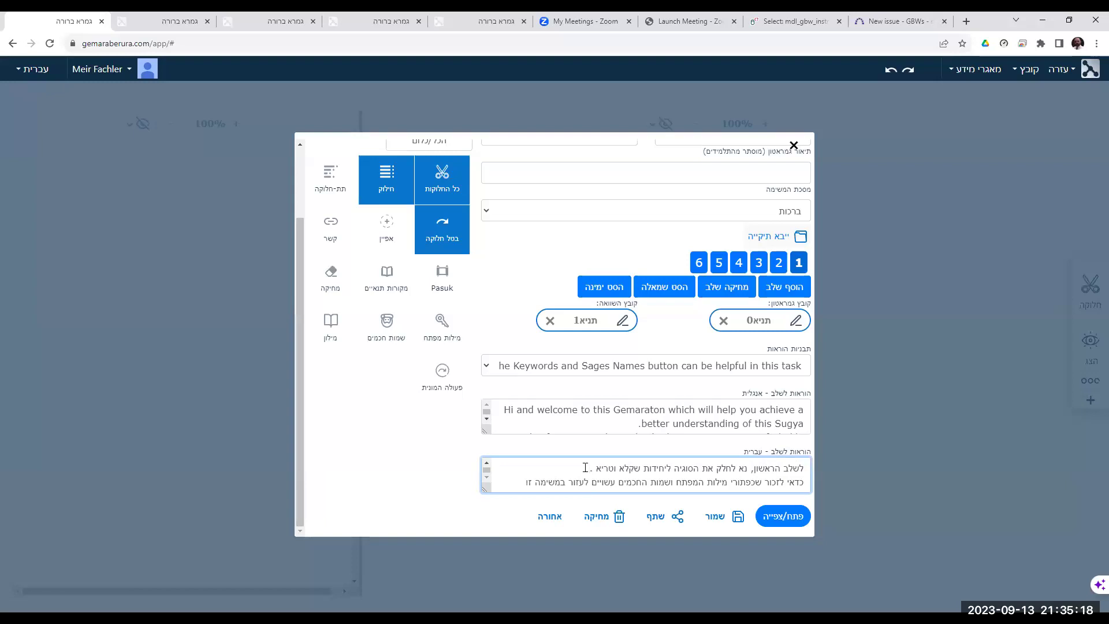
- Save the Gemaraton, preview stage 1 as students see it, and close the preview
left_click(714, 522)
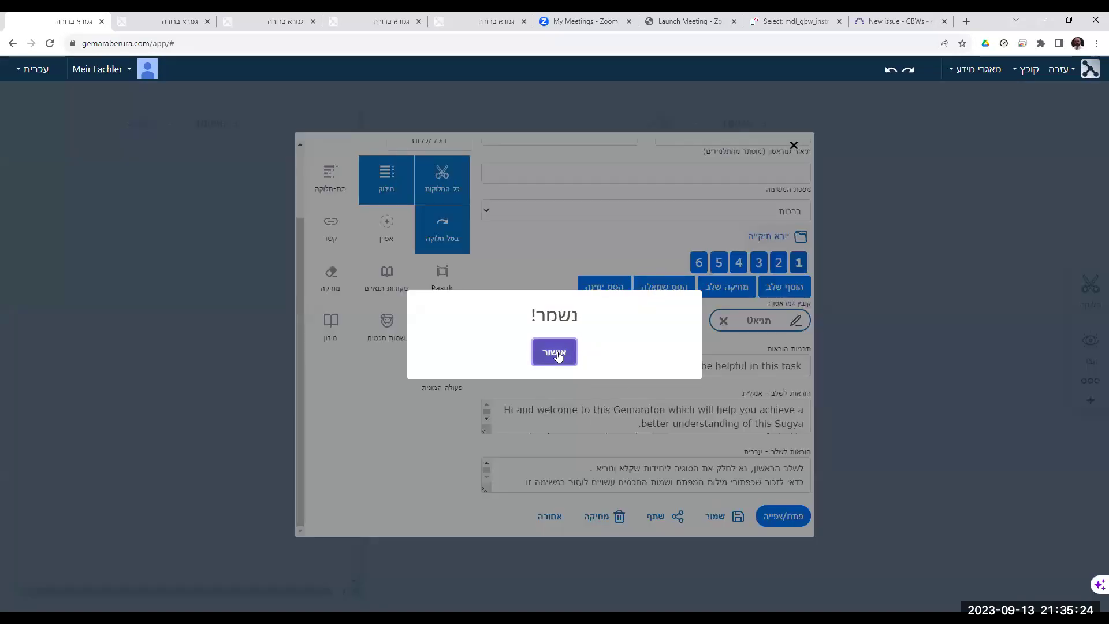
left_click(565, 354)
left_click(786, 522)
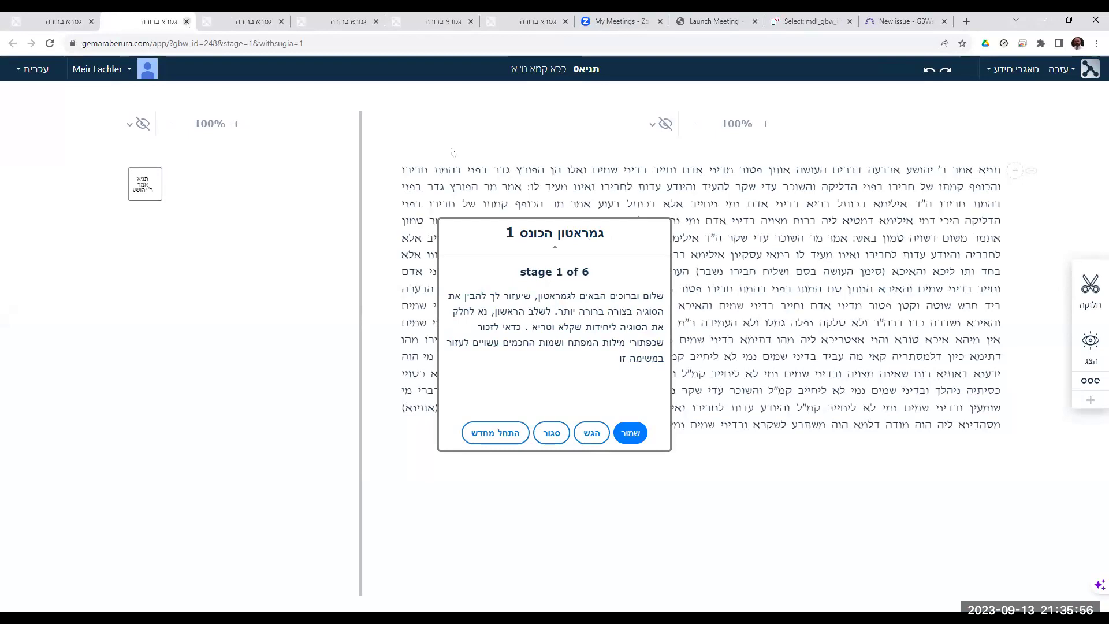
left_click(186, 21)
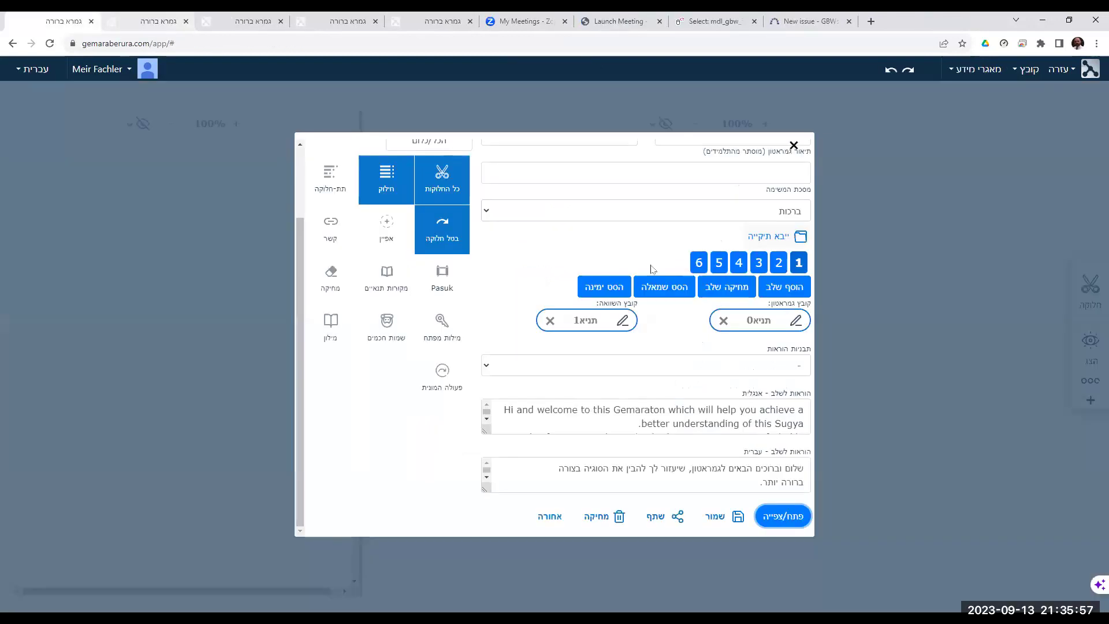
- Preview stage 4 of the Gemaraton as students see it
left_click(719, 264)
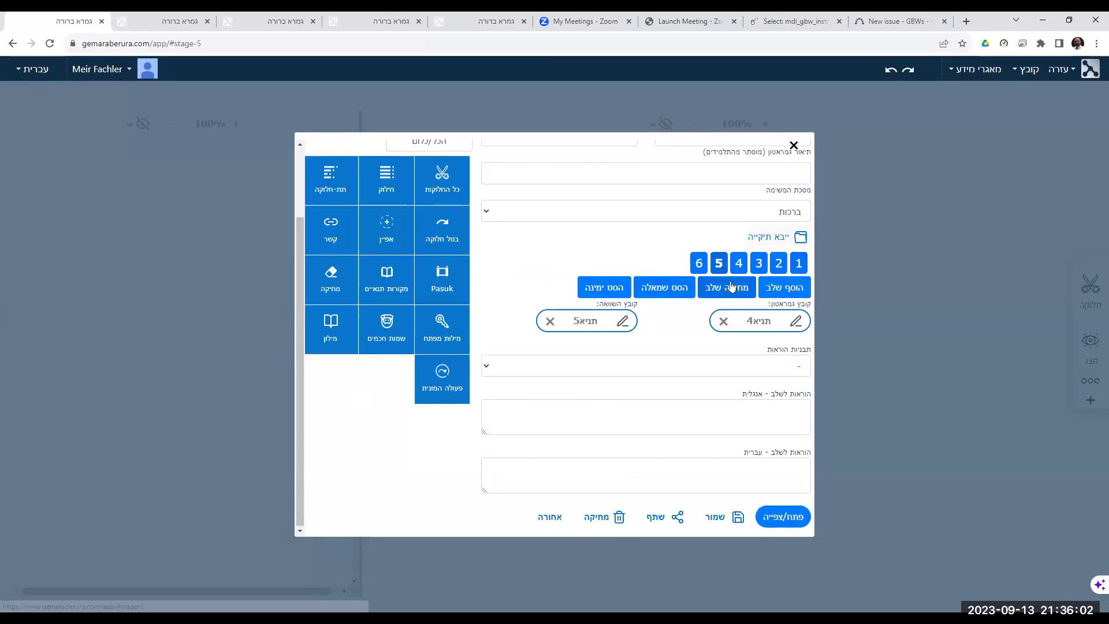
left_click(738, 263)
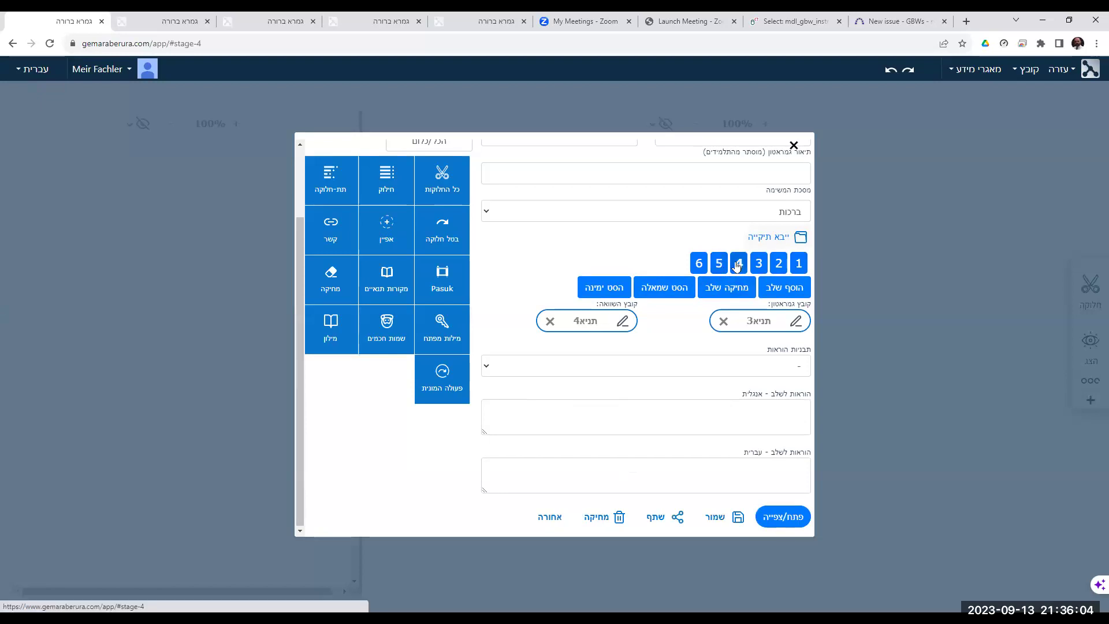
left_click(784, 521)
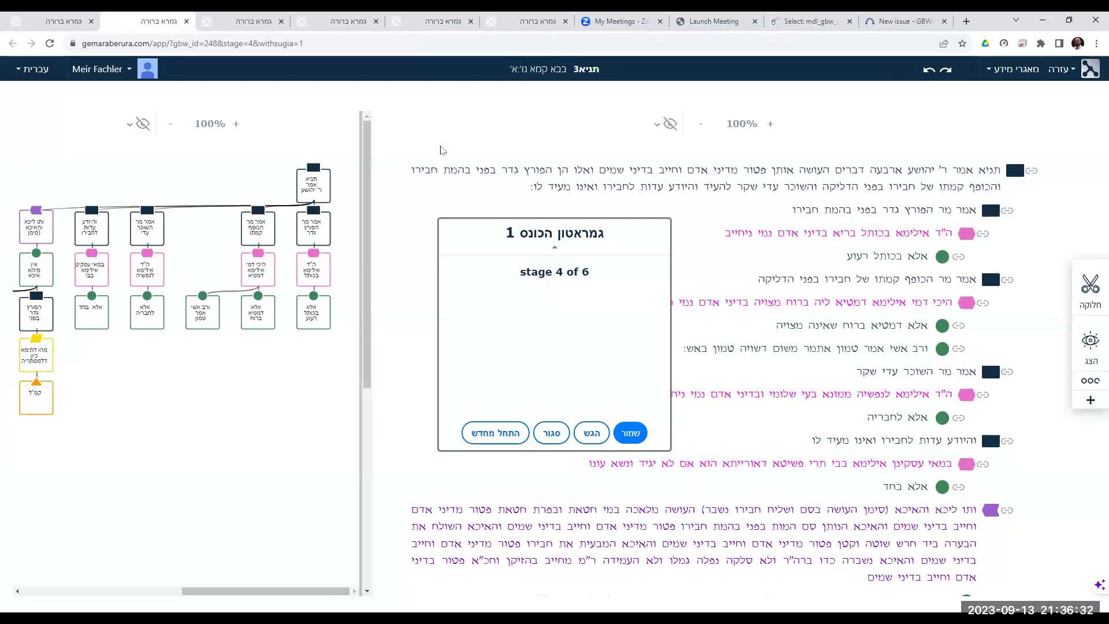
- View stage 4's comparison file תניא4 from the Gemaraton editor, and return to the stage 4 preview
left_click(58, 25)
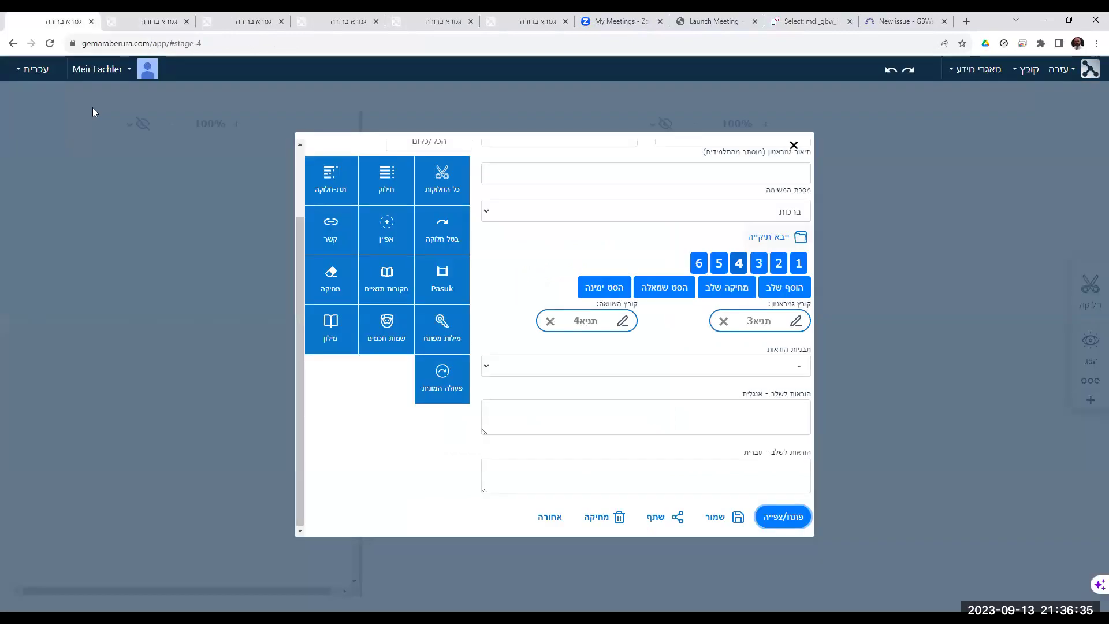
left_click(623, 323)
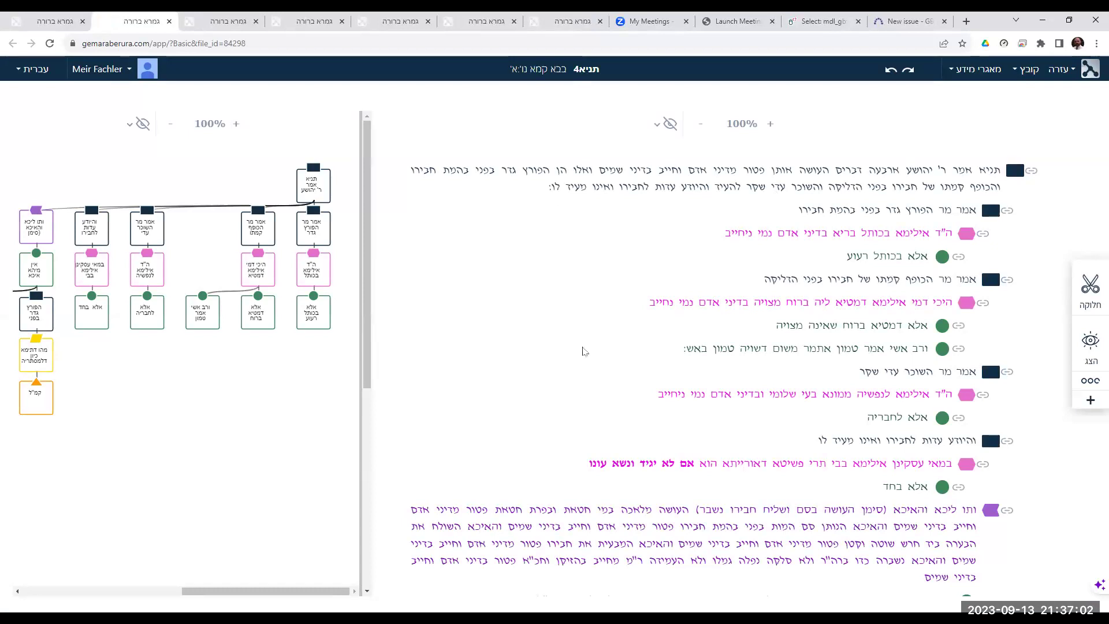
left_click(168, 22)
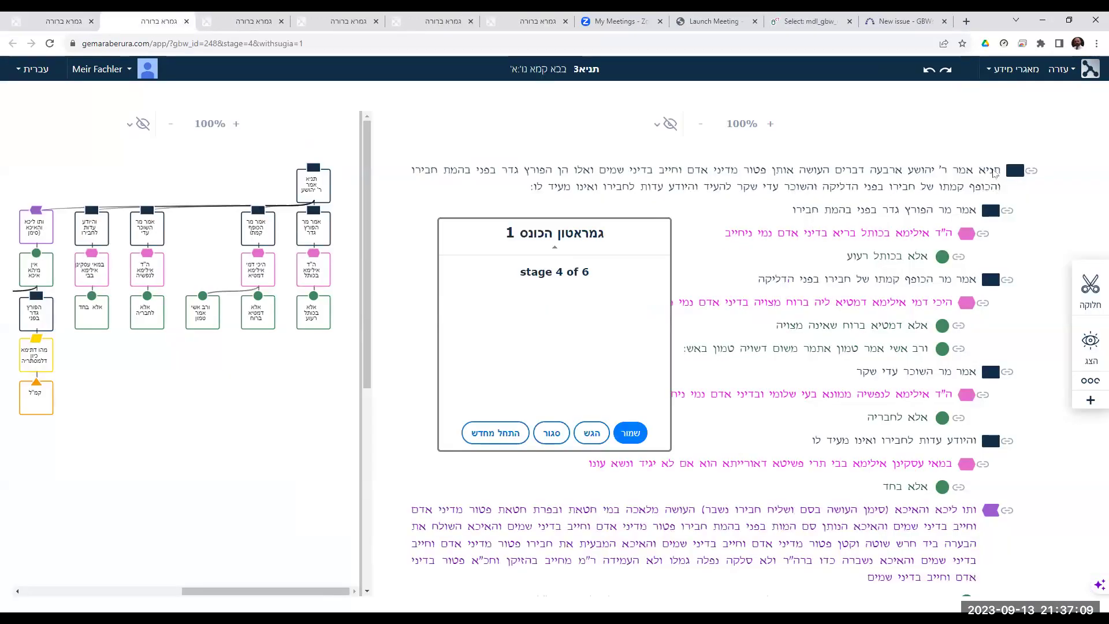
- Mark the opening passage beginning תניא אמר ר' יהושע as a Tannaitic source, moving the stage window out of the way
left_click_drag(996, 172, 503, 195)
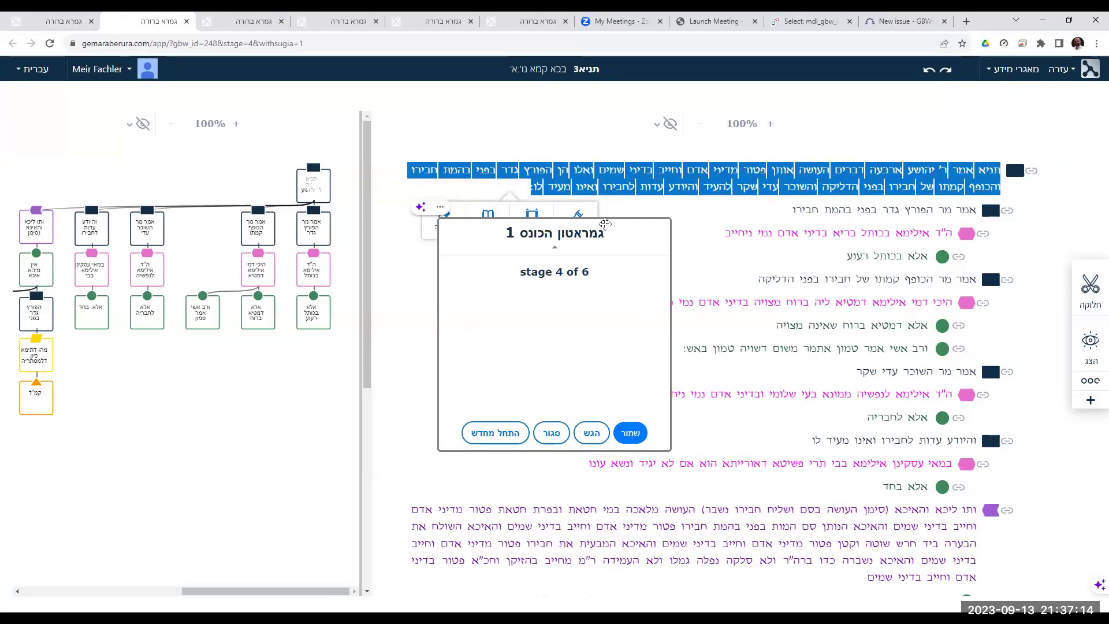
left_click(605, 242)
left_click(533, 234)
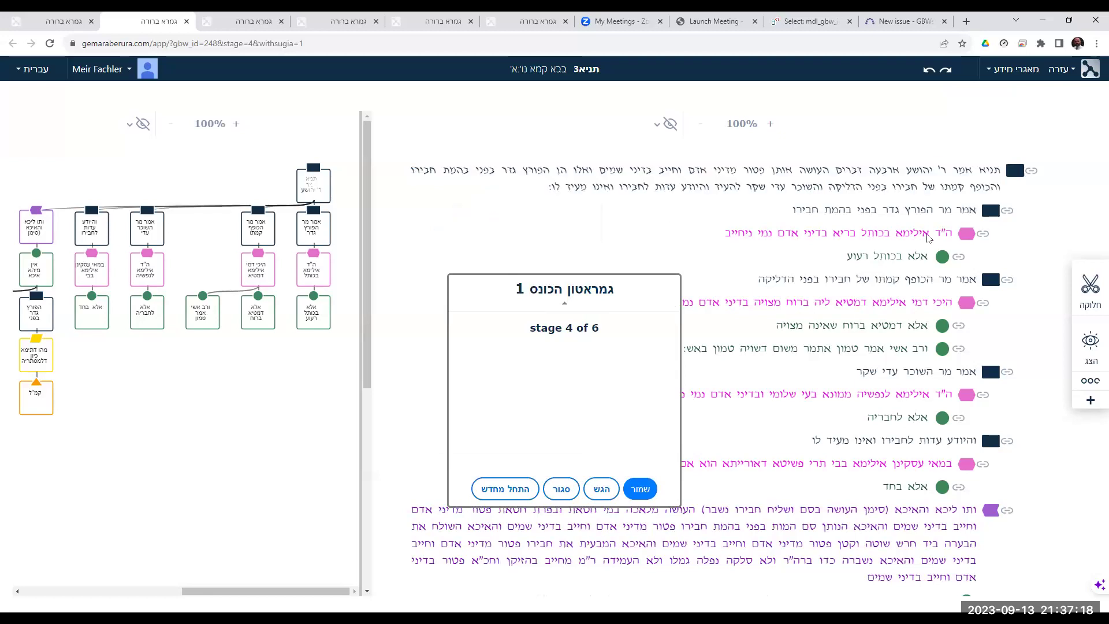
left_click_drag(952, 212, 792, 212)
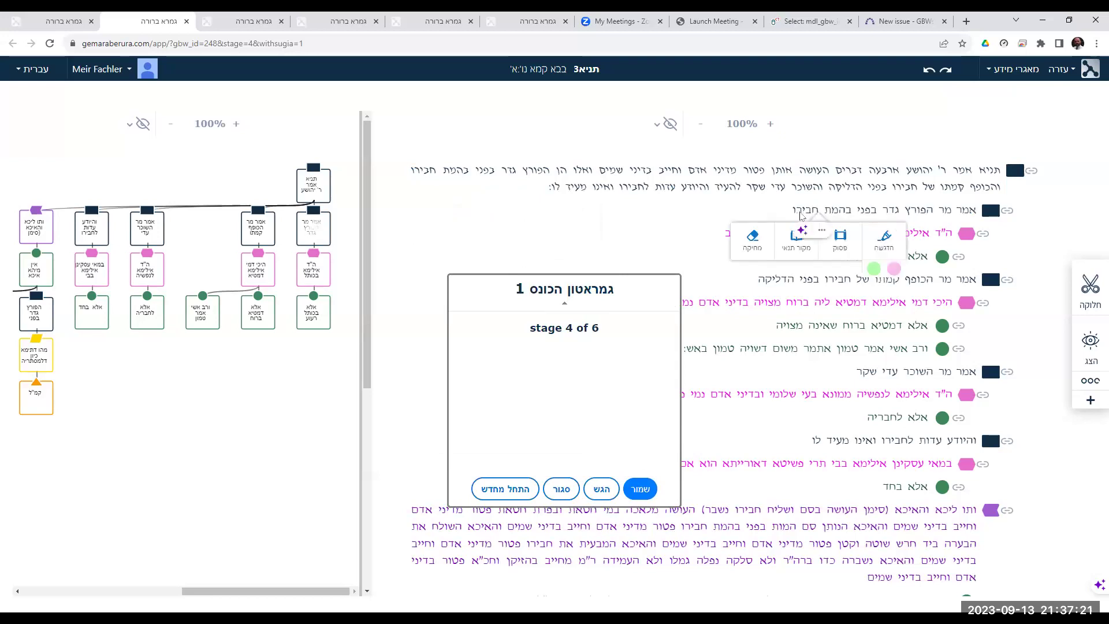
left_click(918, 215)
double_click(916, 215)
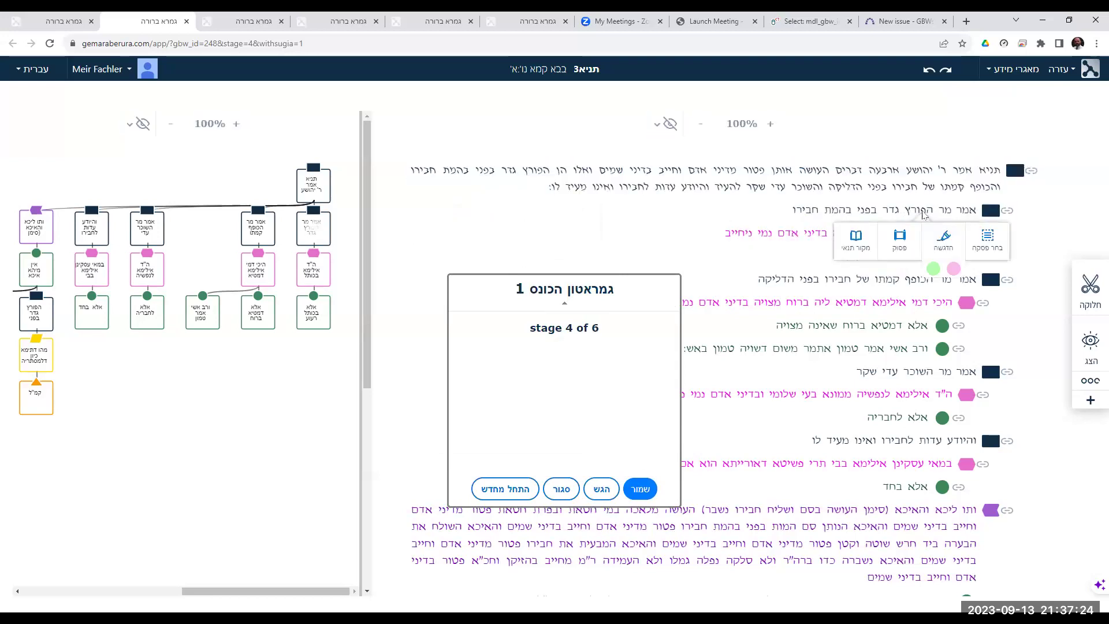
left_click_drag(930, 215, 859, 215)
left_click(861, 214)
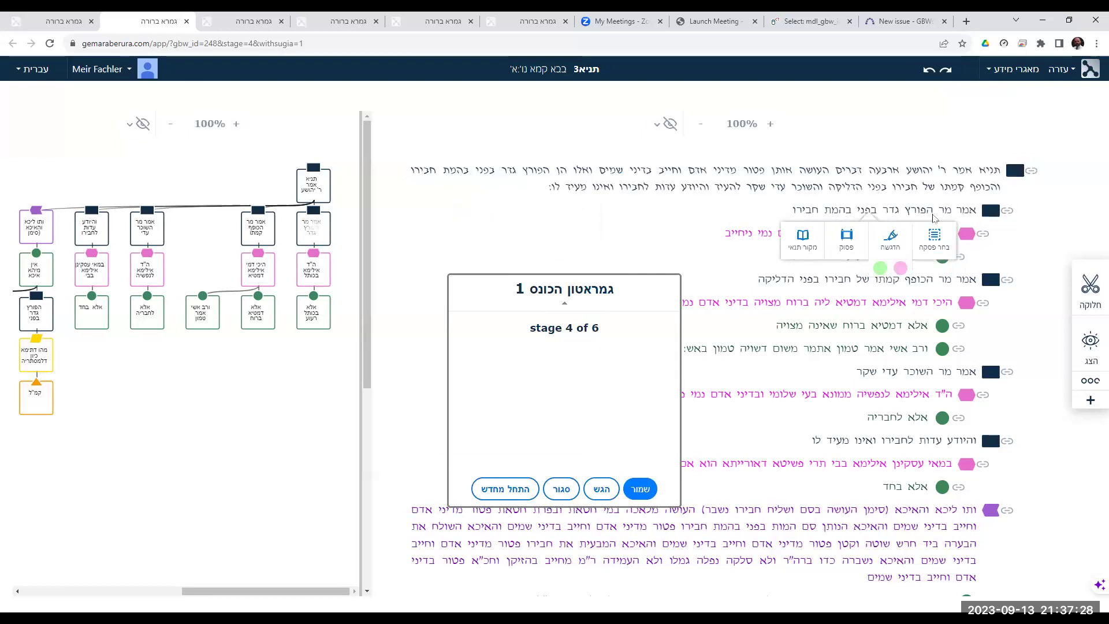
left_click(721, 303)
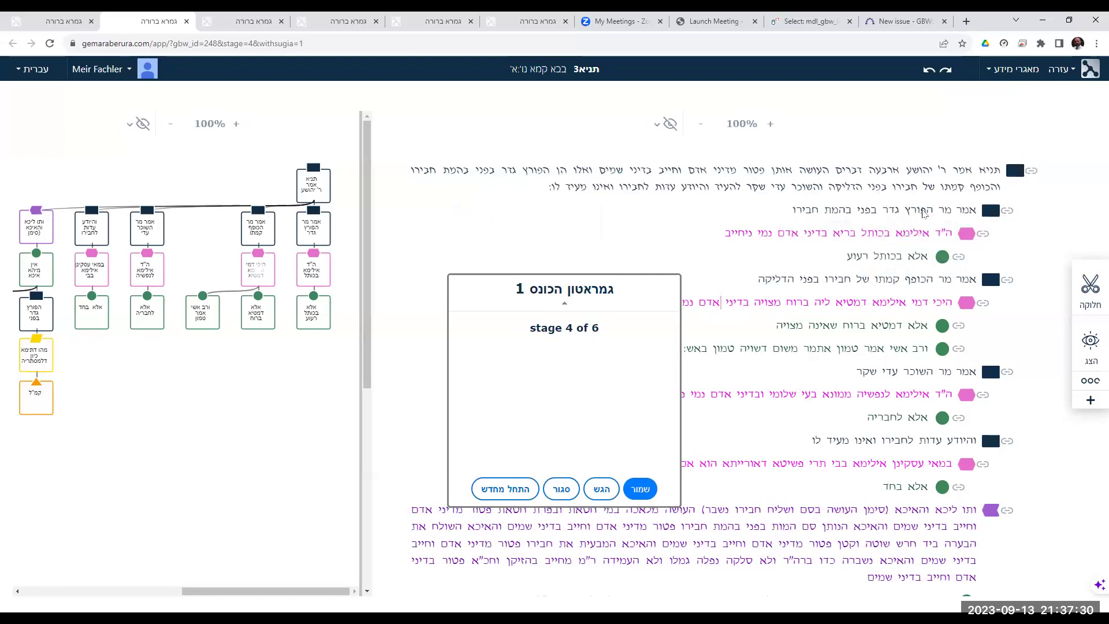
- Mark the phrases הפורץ גדר בפני בהמת חבירו and הכופף קמתו של חבירו בפני הדליקה as Tannaitic sources
left_click_drag(932, 211, 795, 216)
left_click(794, 241)
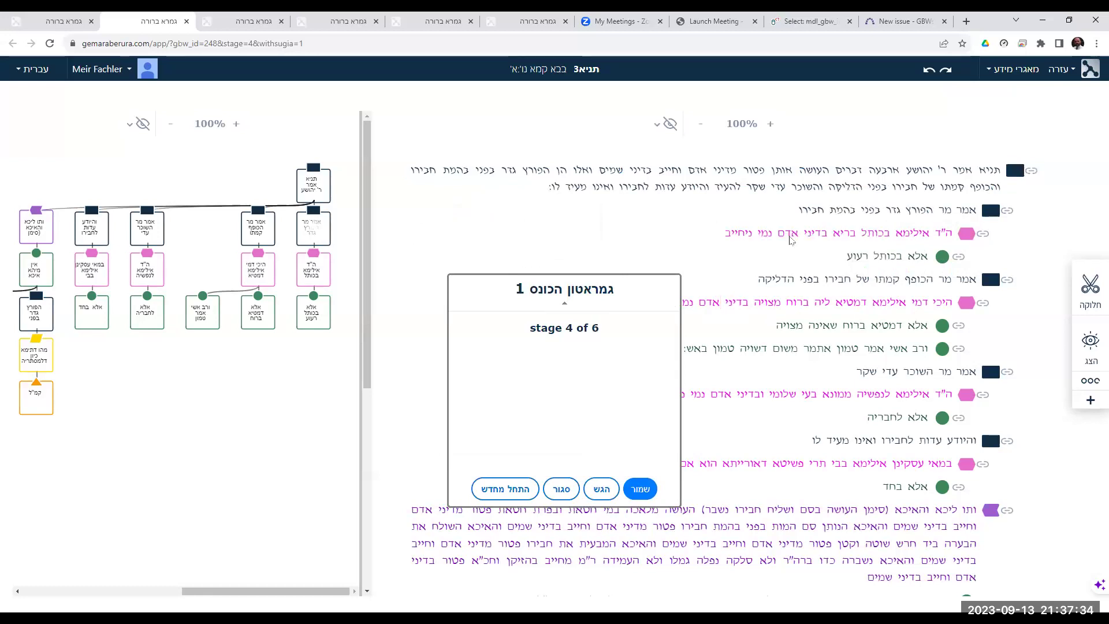
left_click_drag(933, 279, 759, 282)
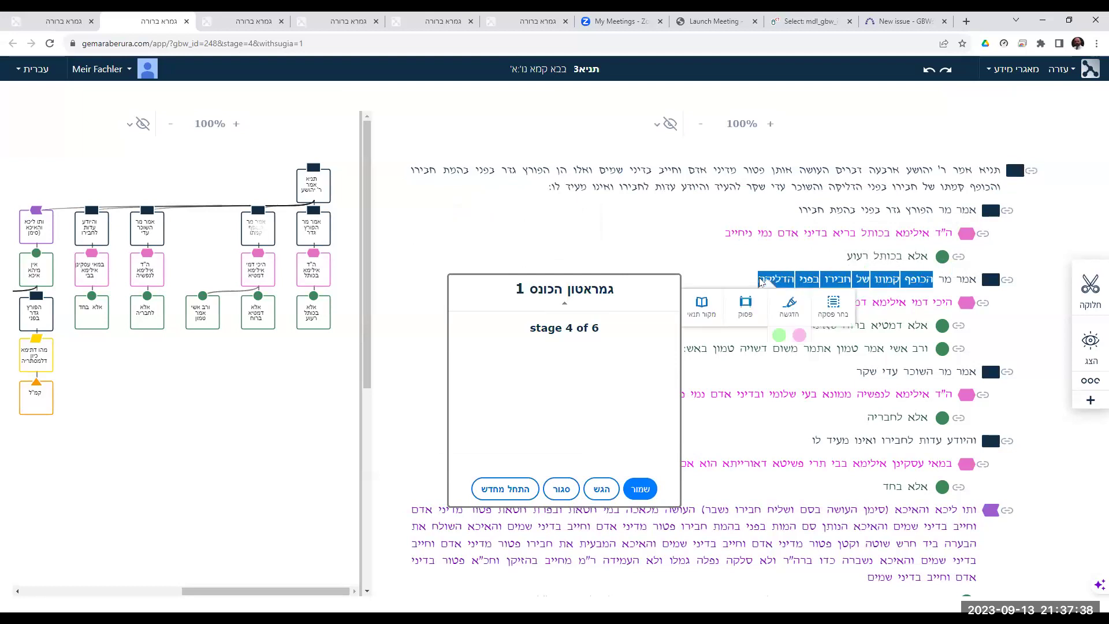
left_click(787, 299)
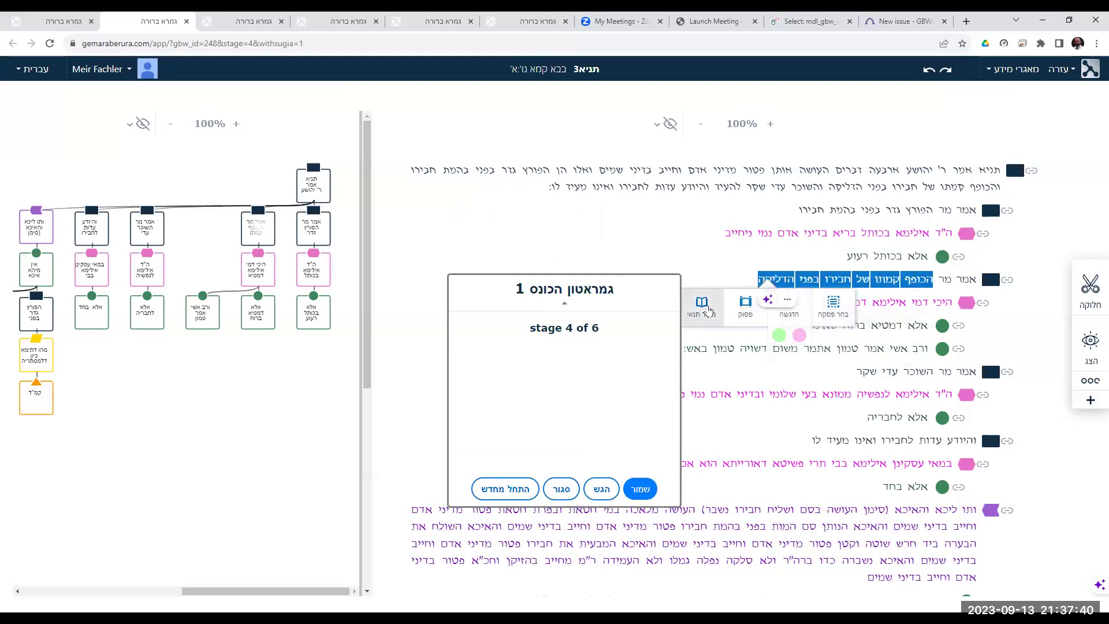
left_click(619, 456)
- Submit stage 4 for self-assessment, dismiss the evaluation, and return from the preview to the Gemaraton editor
left_click(602, 491)
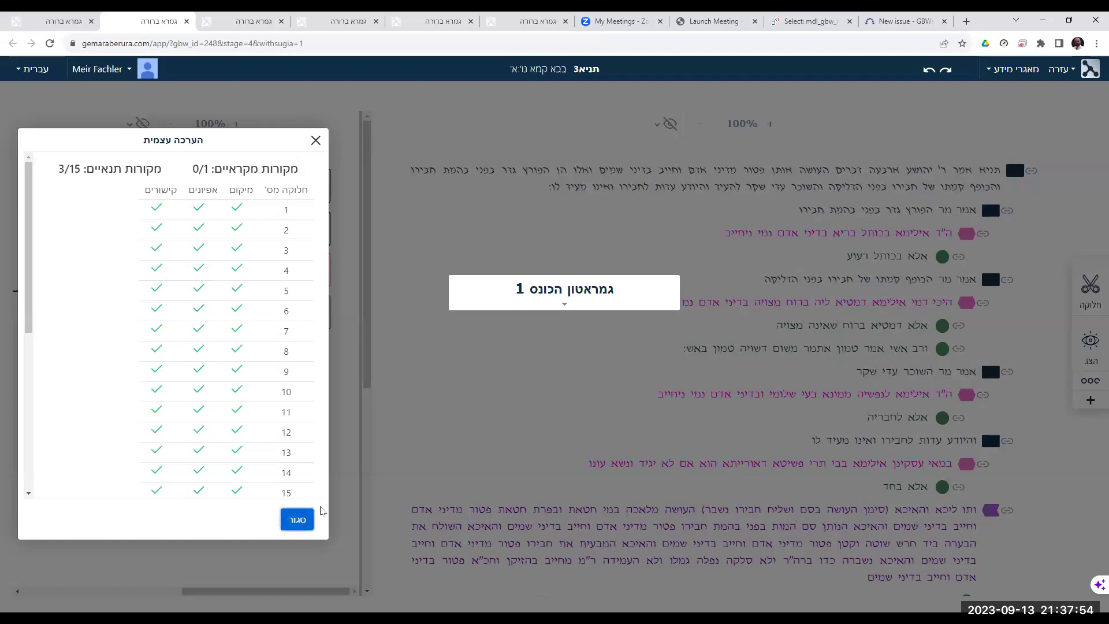
left_click(297, 519)
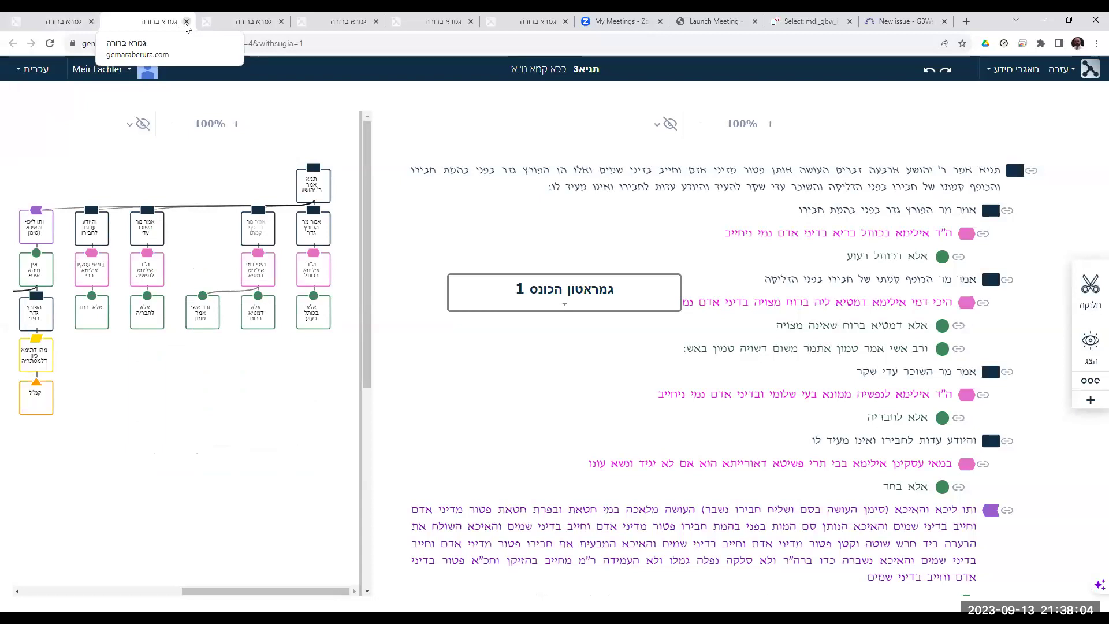
left_click(186, 22)
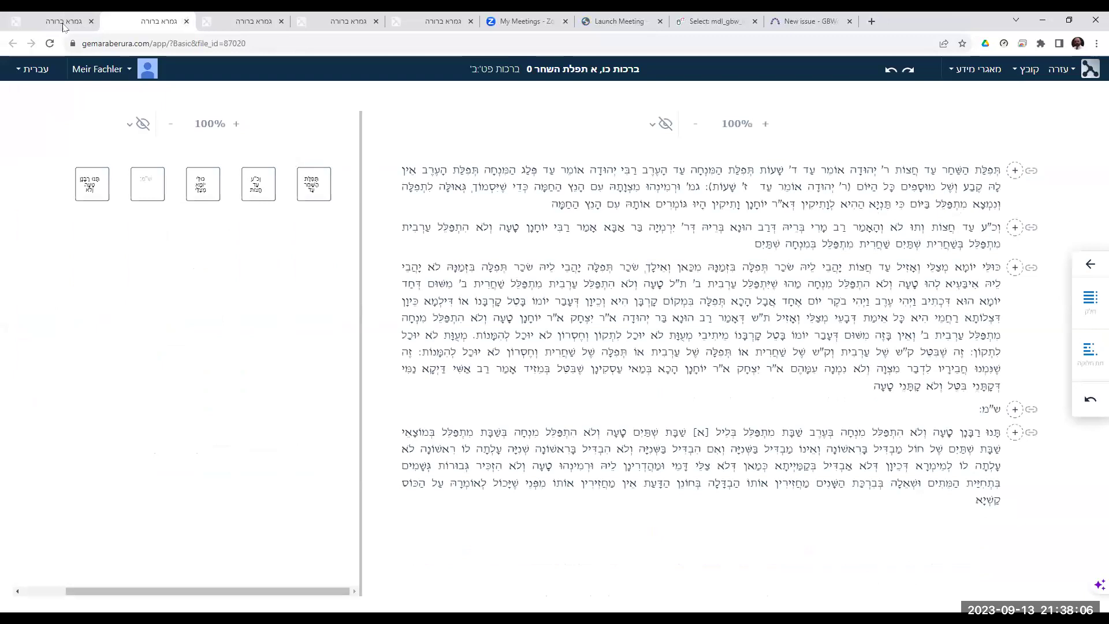
left_click(58, 24)
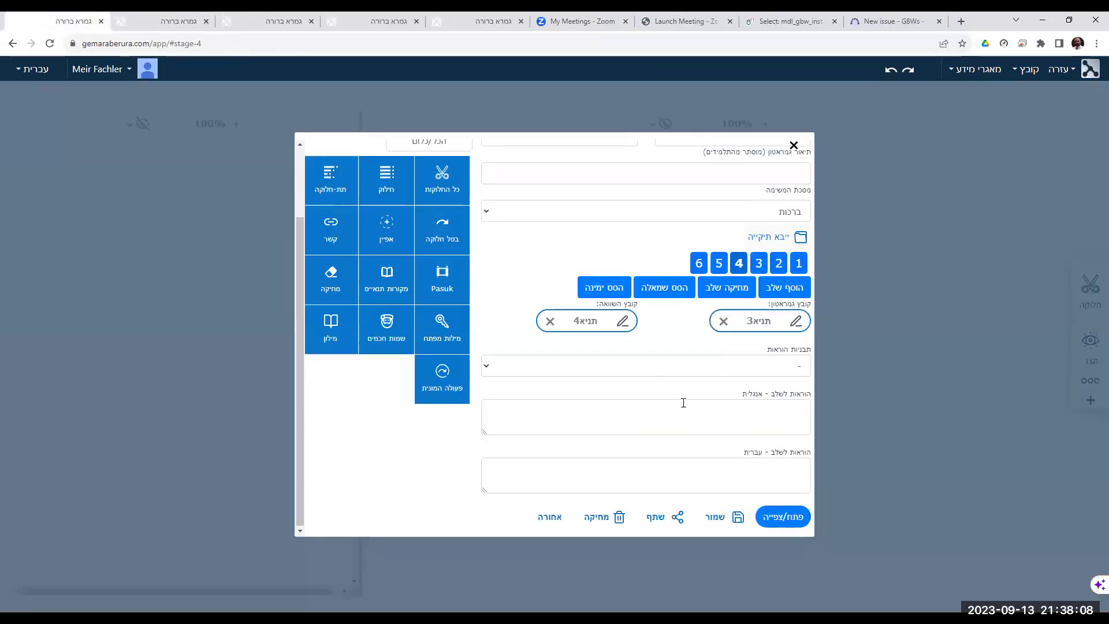
- Preview stage 6 in its text editor at full screen and place the cursor in the first row's empty column
left_click(698, 265)
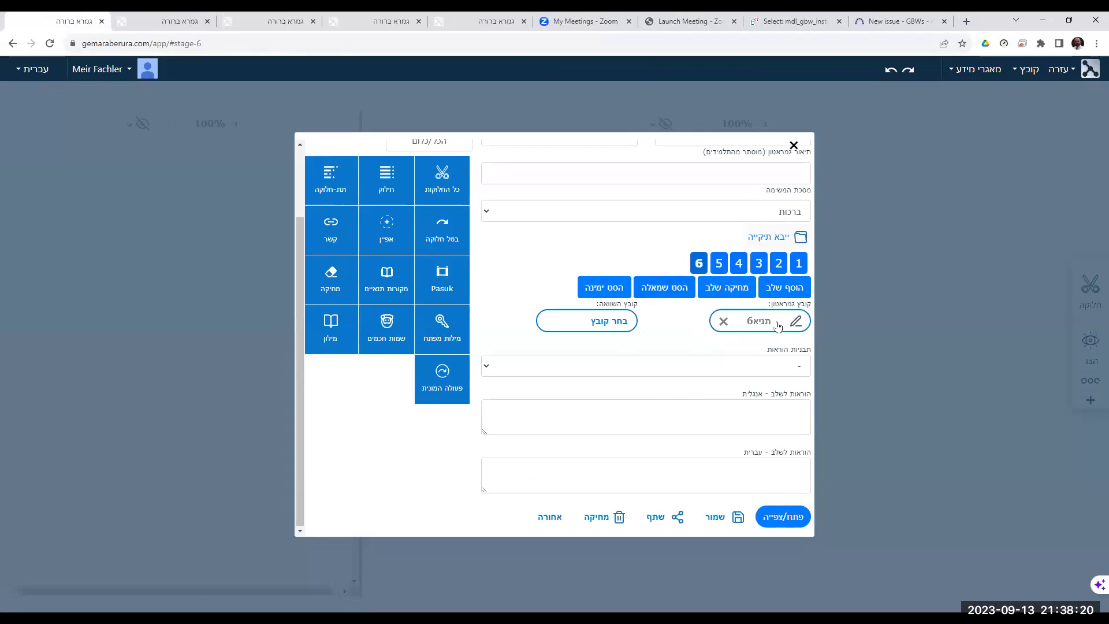
left_click(785, 522)
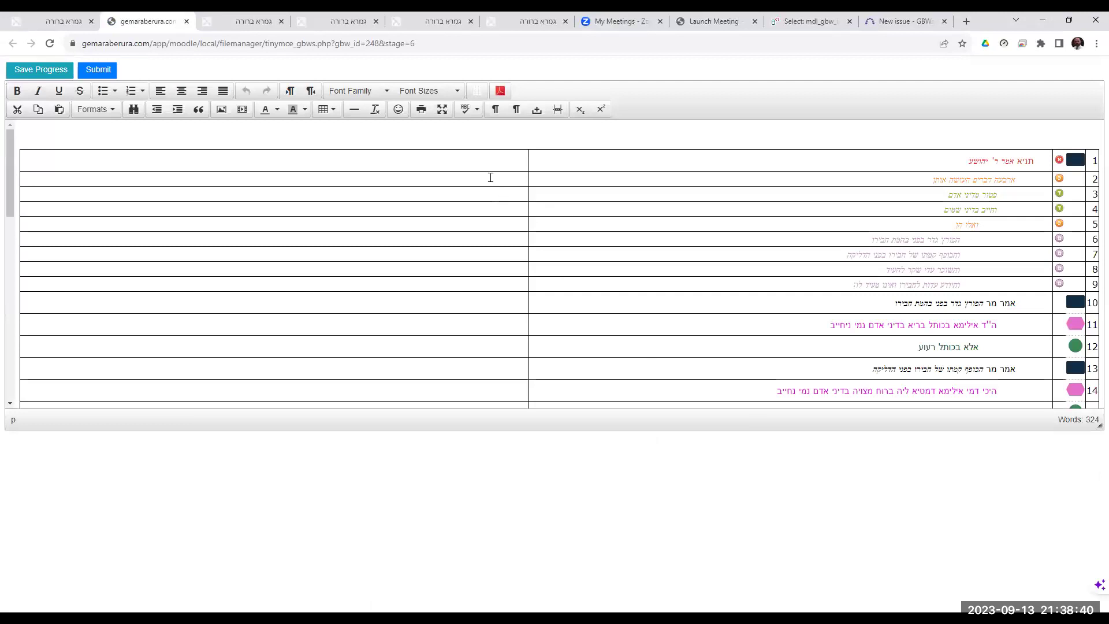
left_click(442, 109)
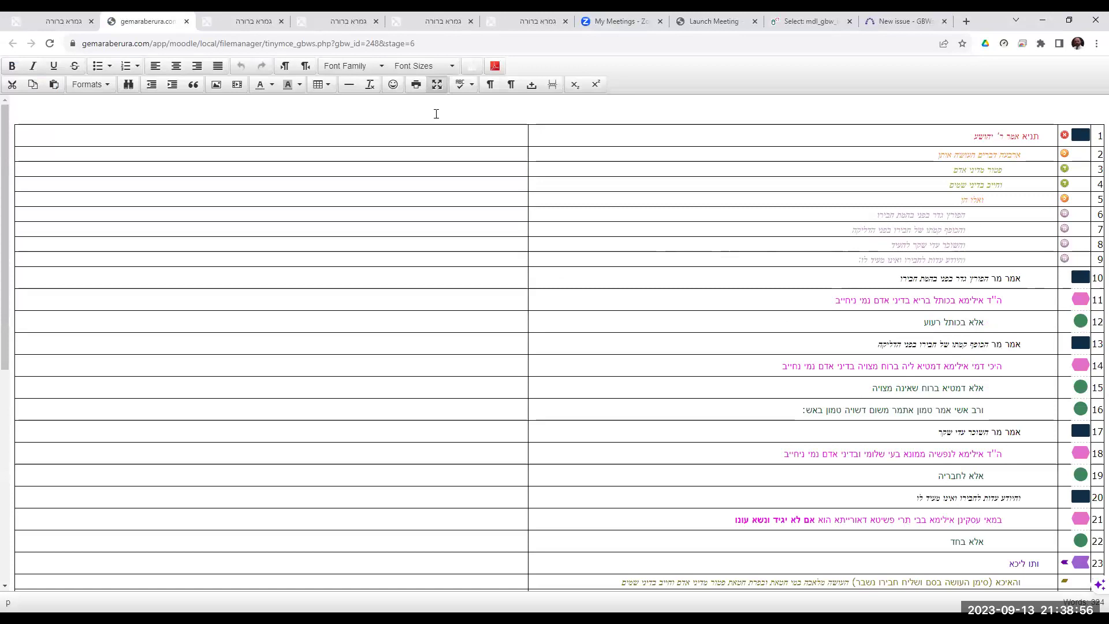
left_click(433, 135)
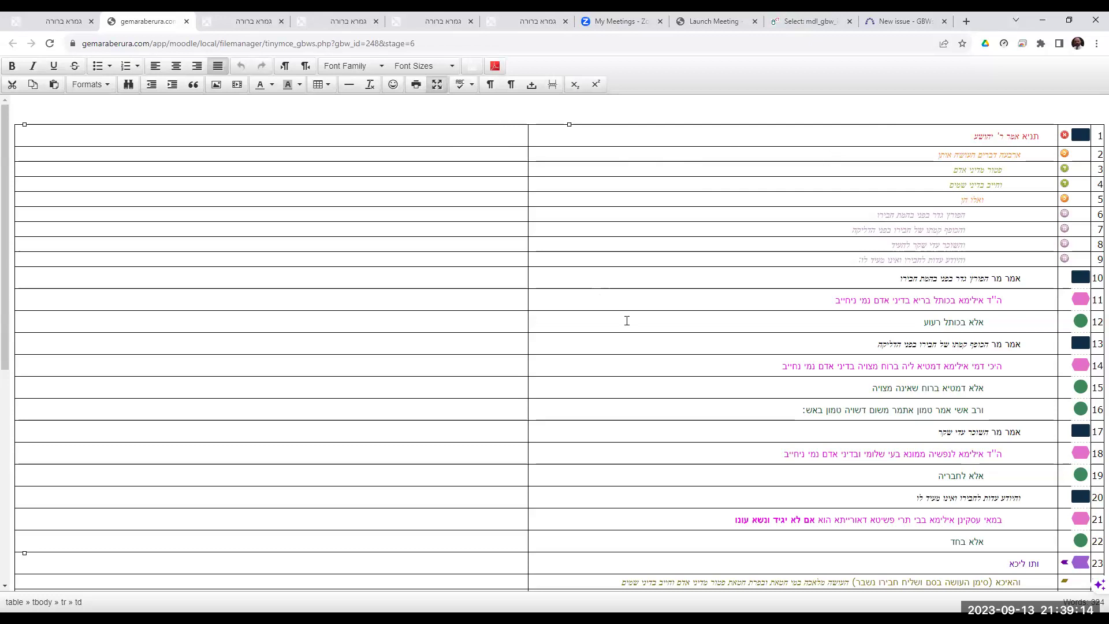
- Close the stage 6 full-screen text preview and exit the Gemaraton editor for hakones
scroll(627, 321, "down", 1)
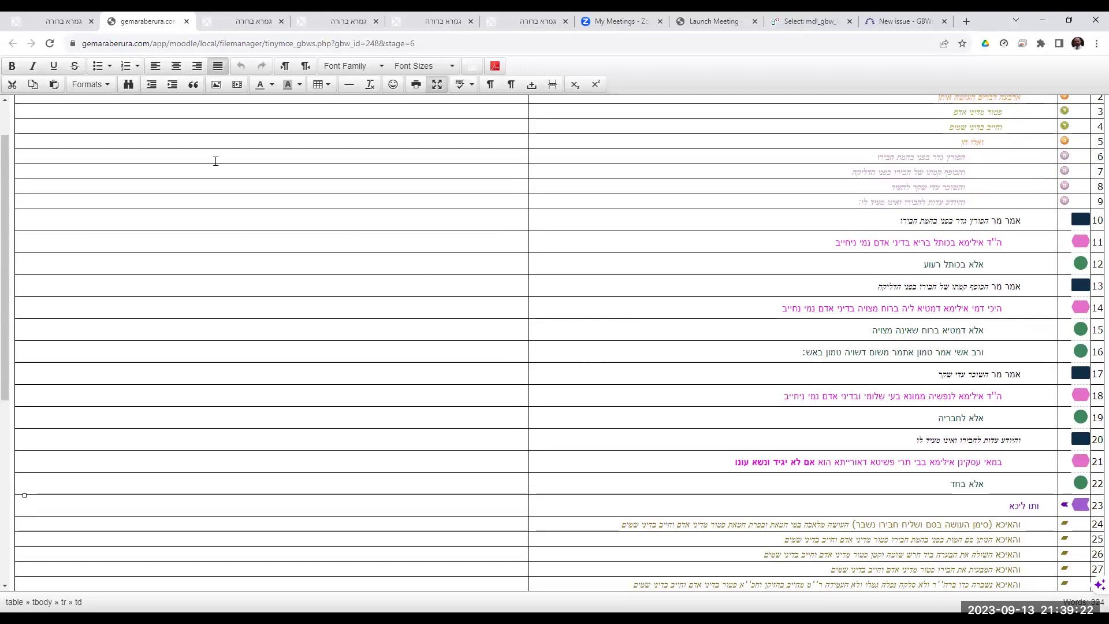
left_click(186, 22)
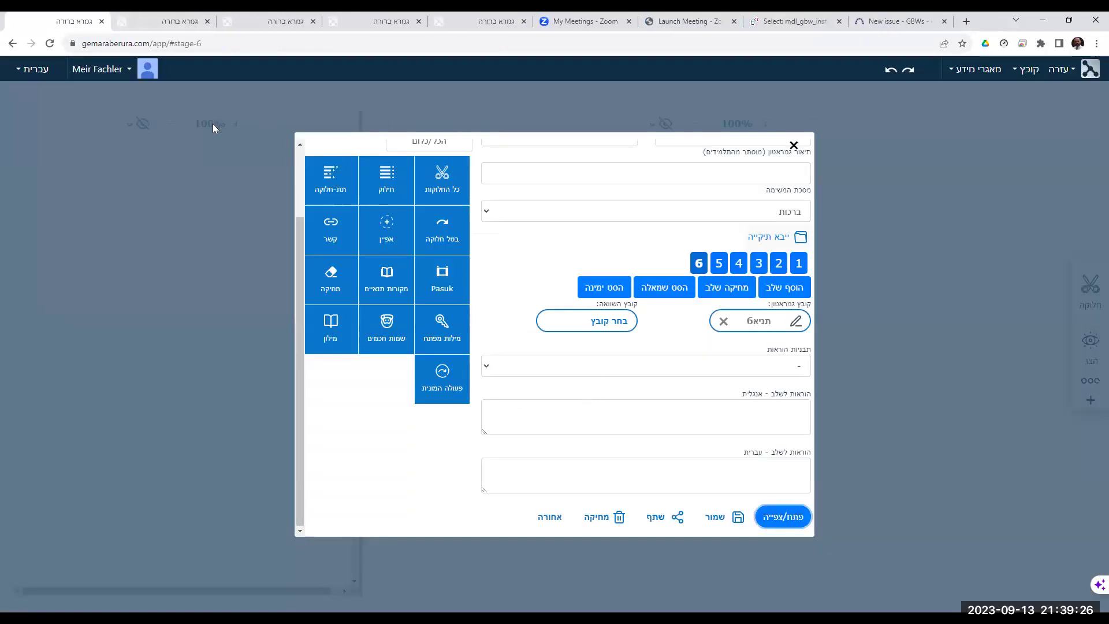
scroll(590, 386, "up", 1)
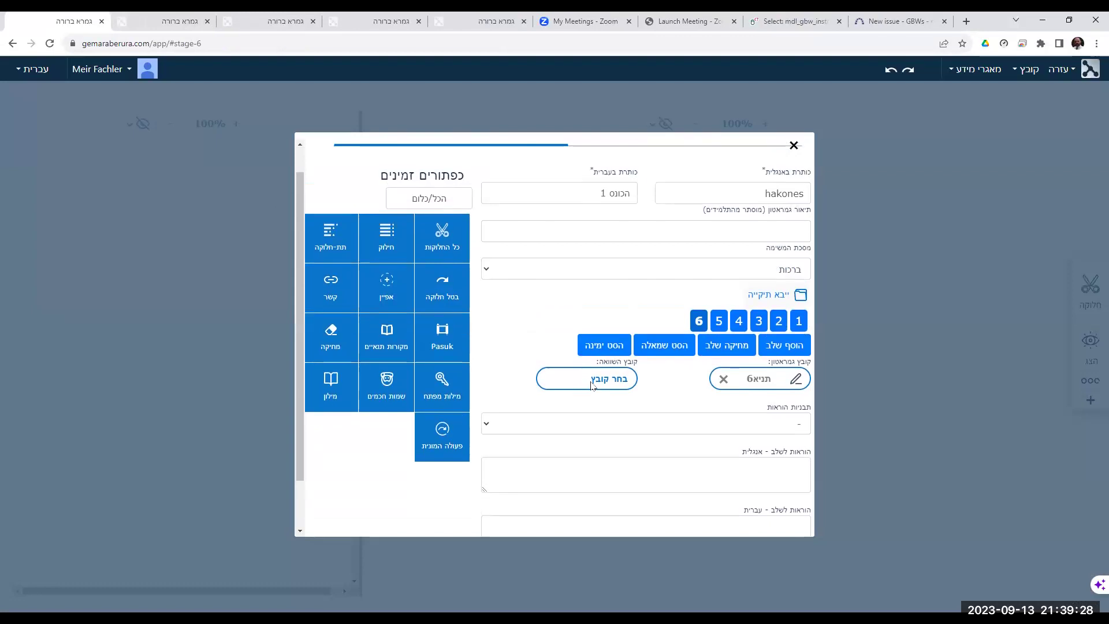
scroll(591, 386, "up", 1)
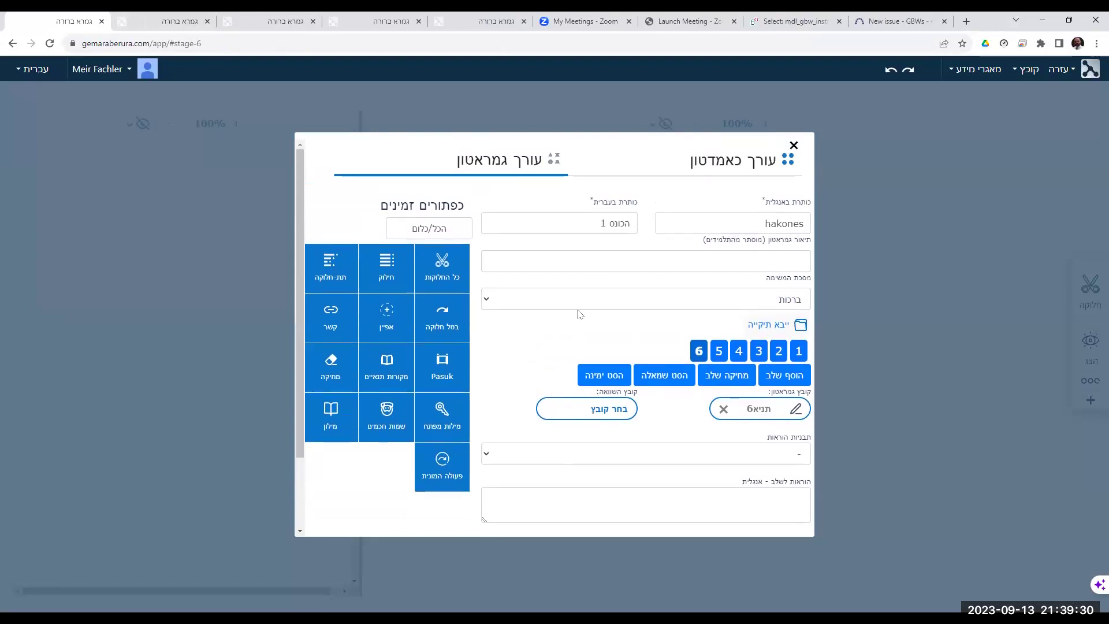
left_click(794, 146)
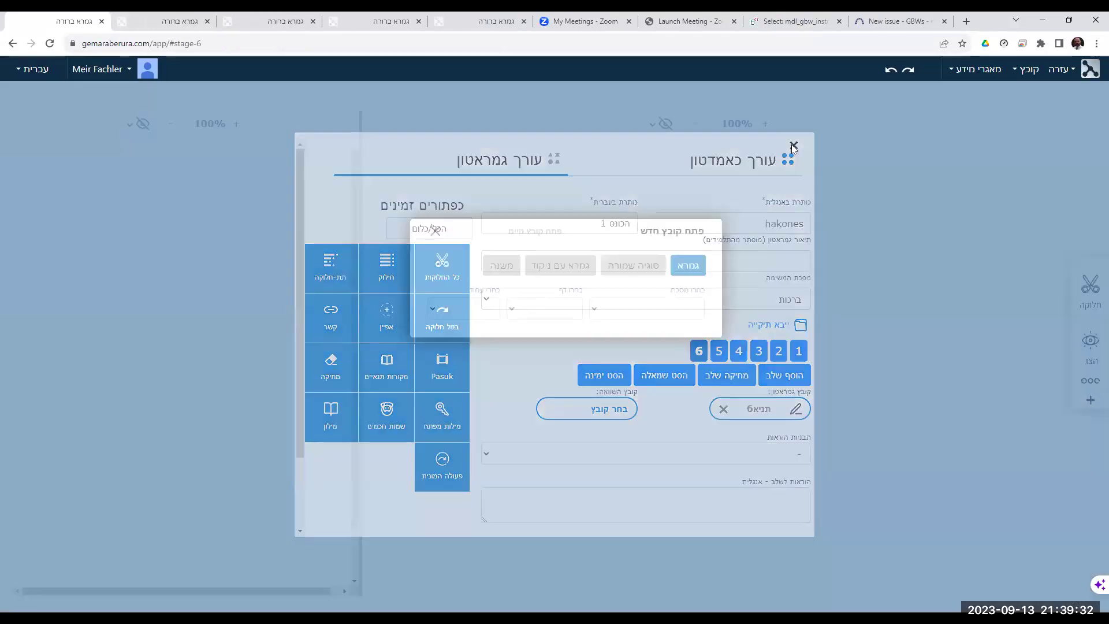
- Open the account options for the signed-in teacher
left_click(126, 70)
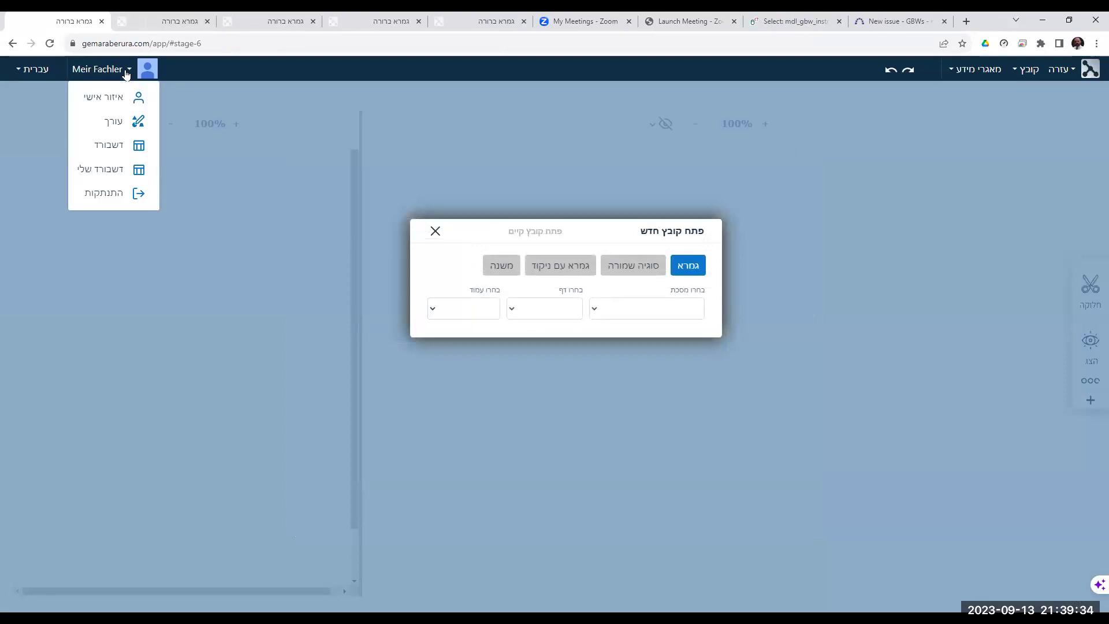